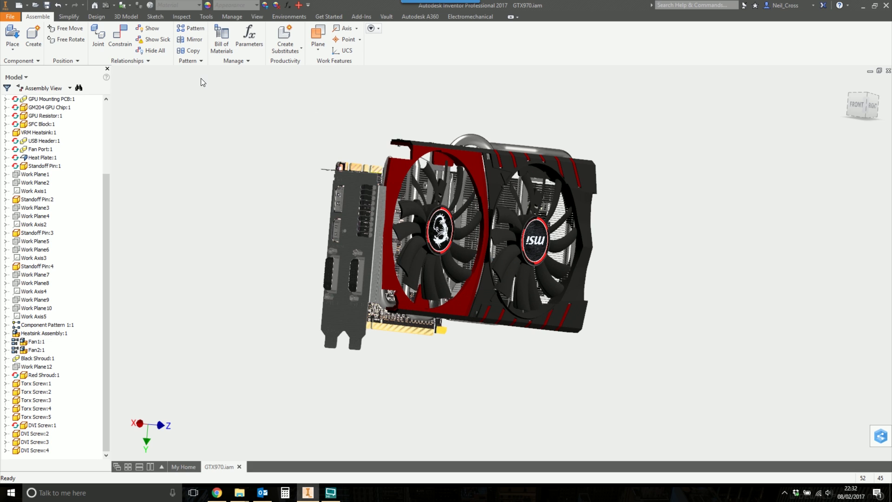
# Review the Autodesk Appearance Library entry in the GTX970 project's settings and close the project settings
pyautogui.click(324, 16)
pyautogui.click(50, 38)
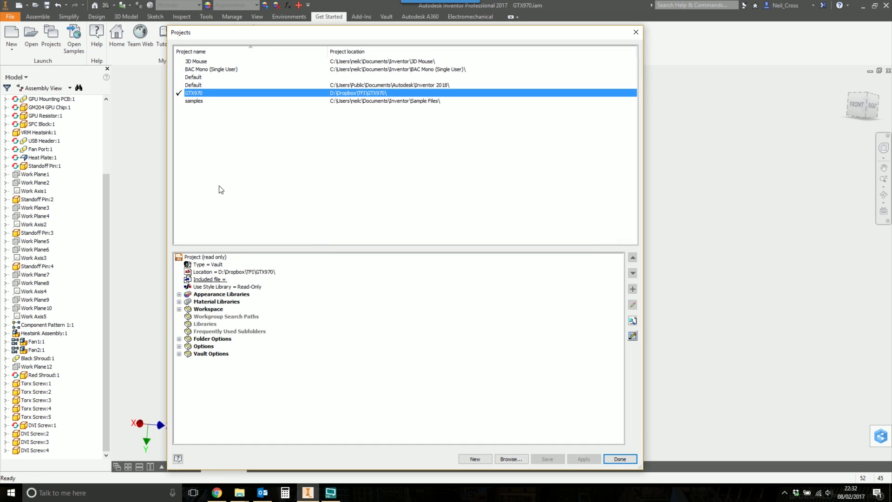
pyautogui.click(179, 295)
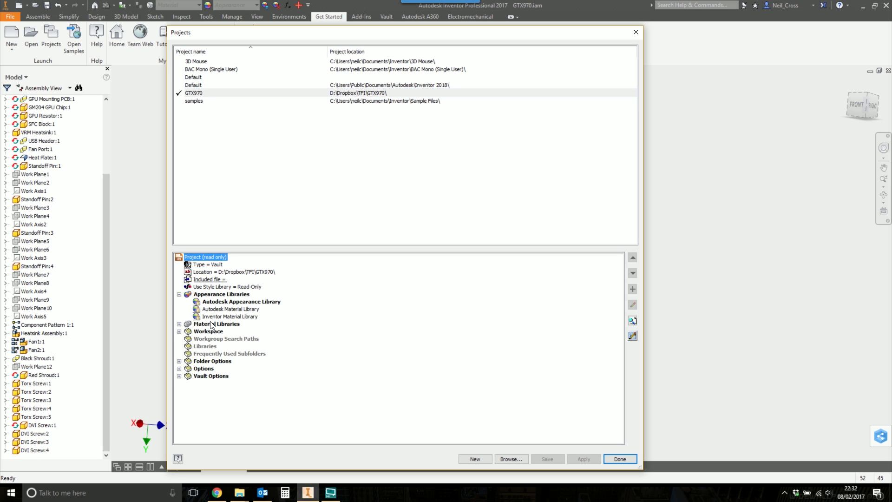
pyautogui.click(210, 303)
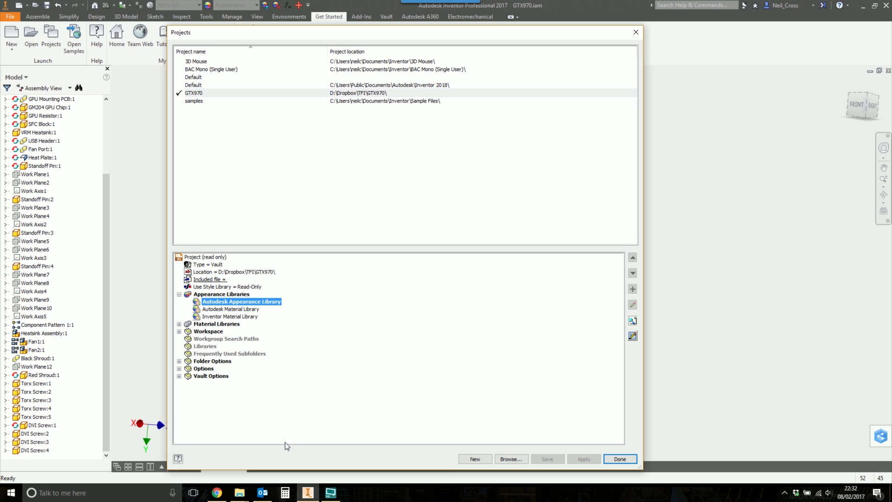
pyautogui.moveTo(222, 301)
pyautogui.click(623, 459)
# Switch to File Explorer and open C:\Program Files (x86)\Common Files\Autodesk Shared\Materials\Textures
pyautogui.moveTo(240, 494)
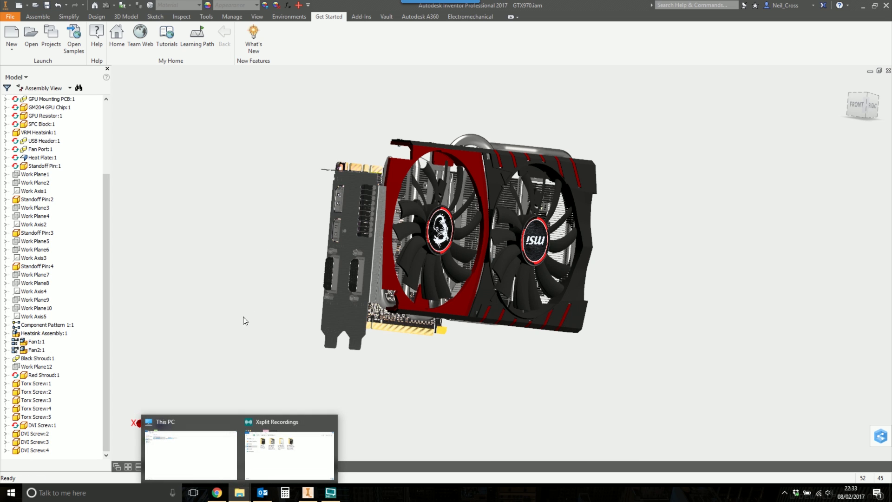
pyautogui.click(201, 434)
pyautogui.doubleClick(118, 87)
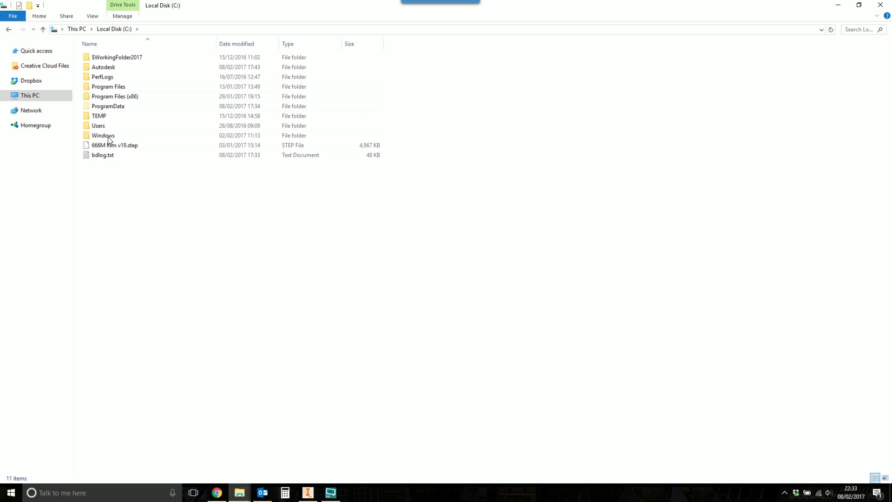
pyautogui.doubleClick(110, 96)
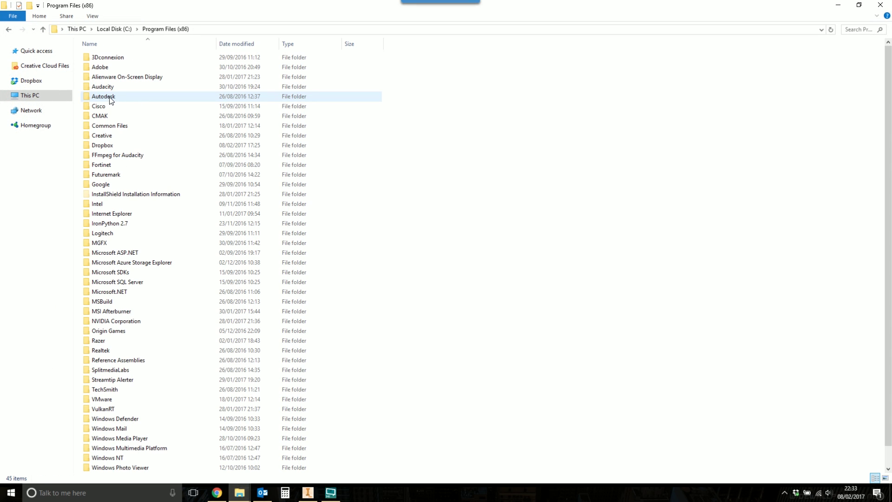
pyautogui.doubleClick(108, 125)
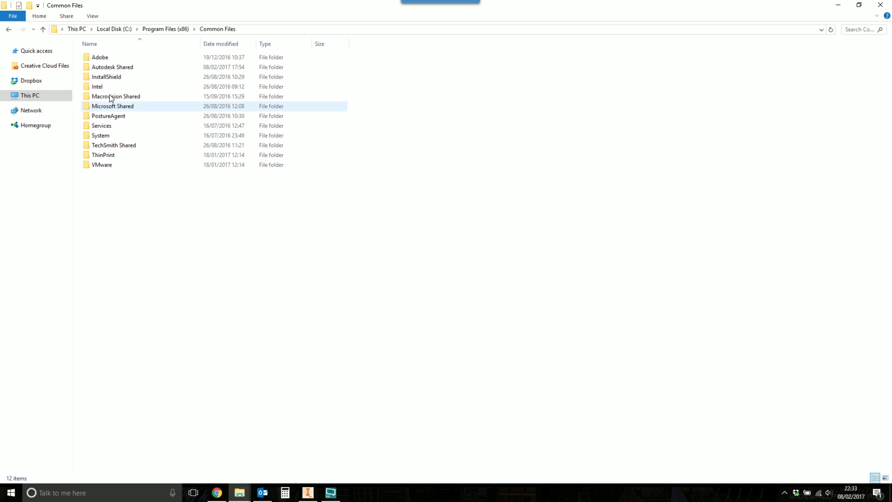
pyautogui.doubleClick(111, 68)
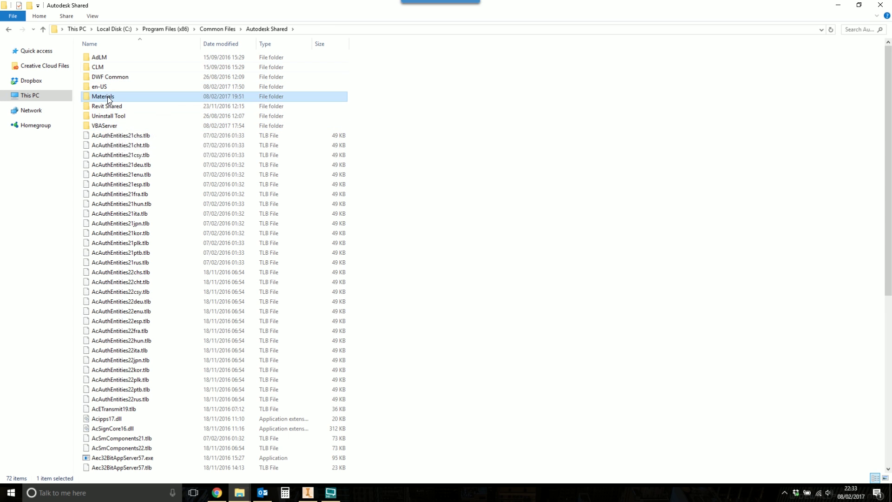
pyautogui.doubleClick(103, 96)
pyautogui.doubleClick(103, 88)
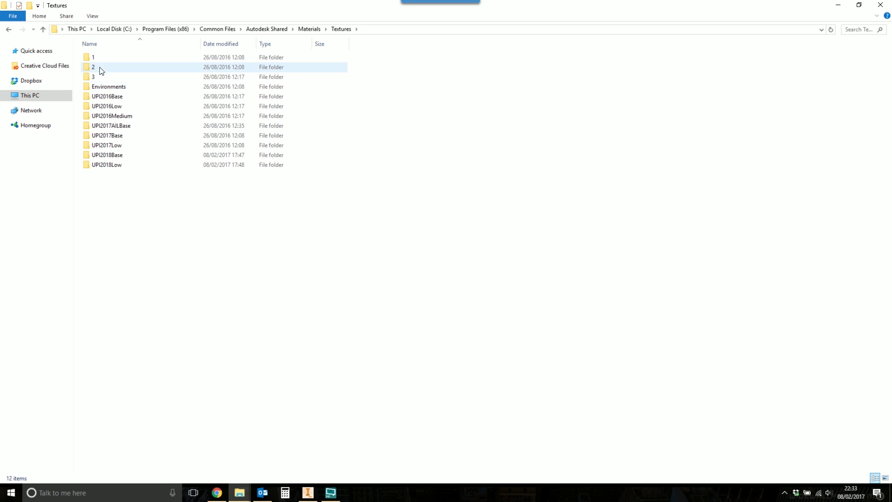
# Compare the texture folders 1, 2 and 3 and check the size details of folder 3
pyautogui.click(97, 57)
pyautogui.click(93, 77)
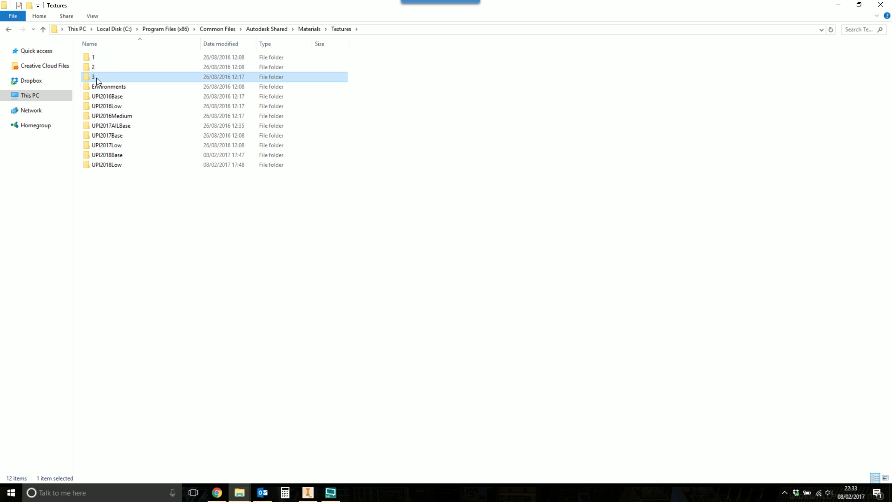
pyautogui.click(107, 60)
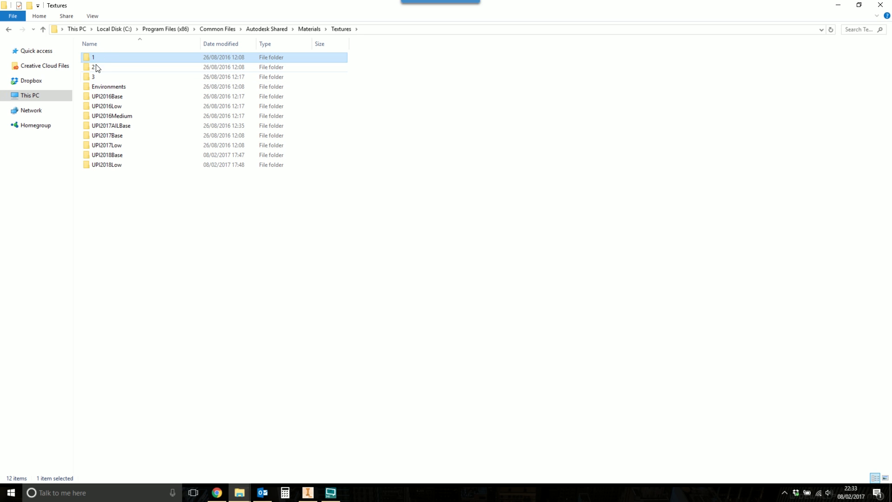
pyautogui.click(97, 68)
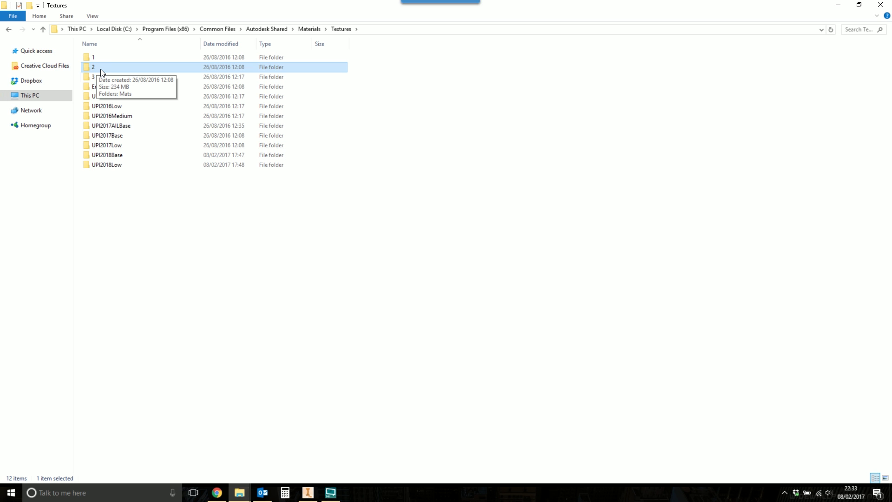
pyautogui.click(107, 78)
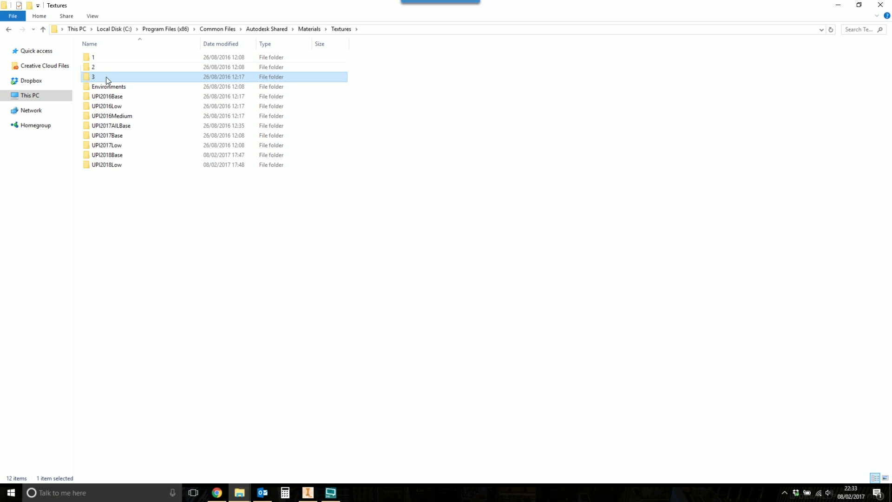
pyautogui.moveTo(106, 78)
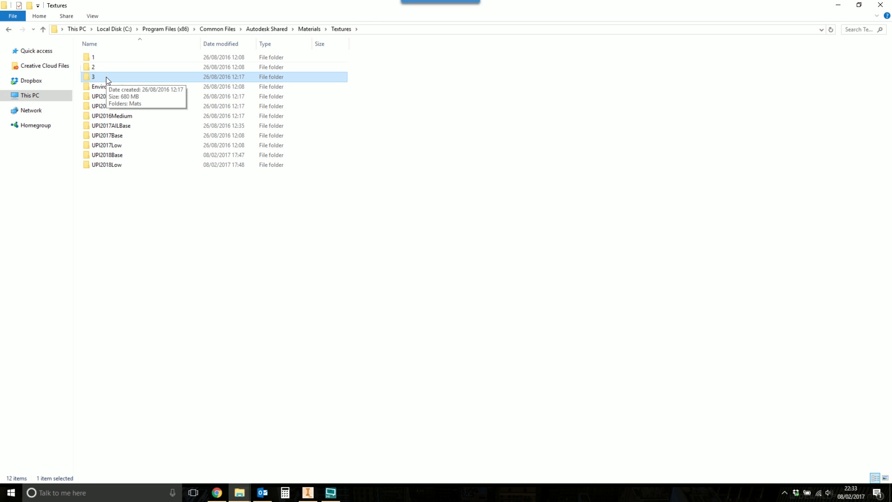
# Open the Mats subfolder of texture folder 3 to view its images
pyautogui.doubleClick(108, 79)
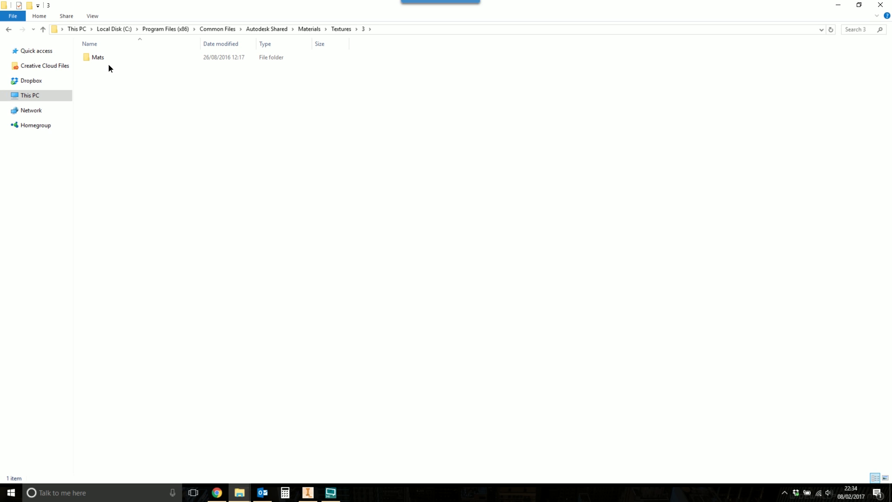
pyautogui.doubleClick(108, 60)
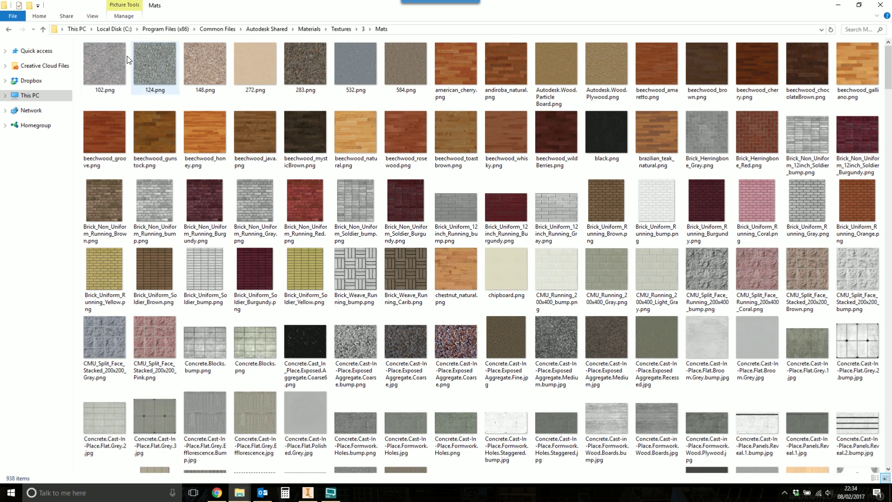
pyautogui.click(309, 29)
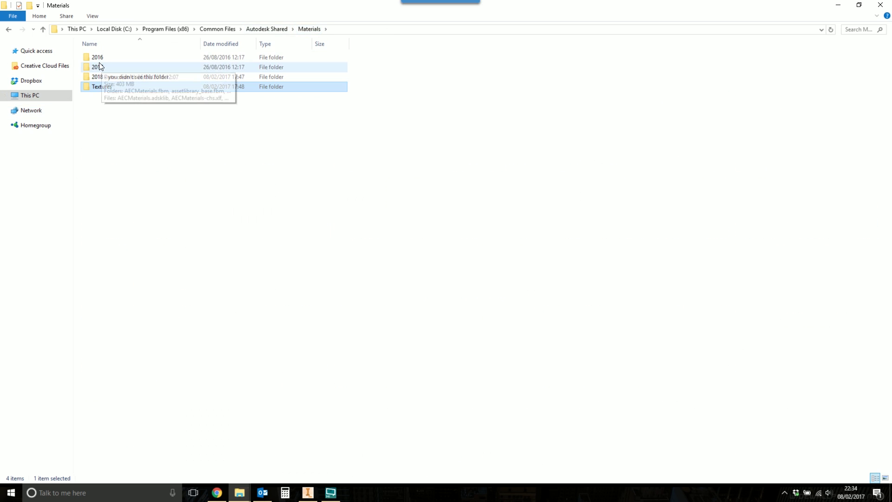
pyautogui.doubleClick(101, 86)
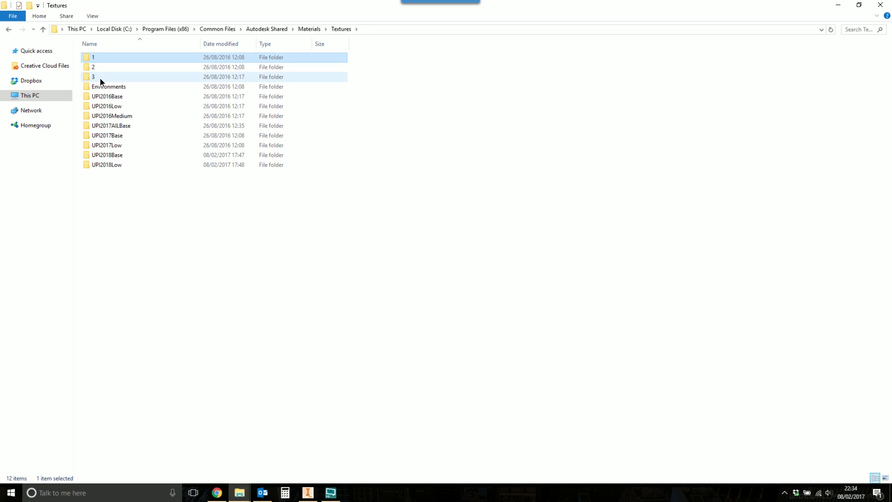
pyautogui.doubleClick(100, 78)
pyautogui.doubleClick(101, 58)
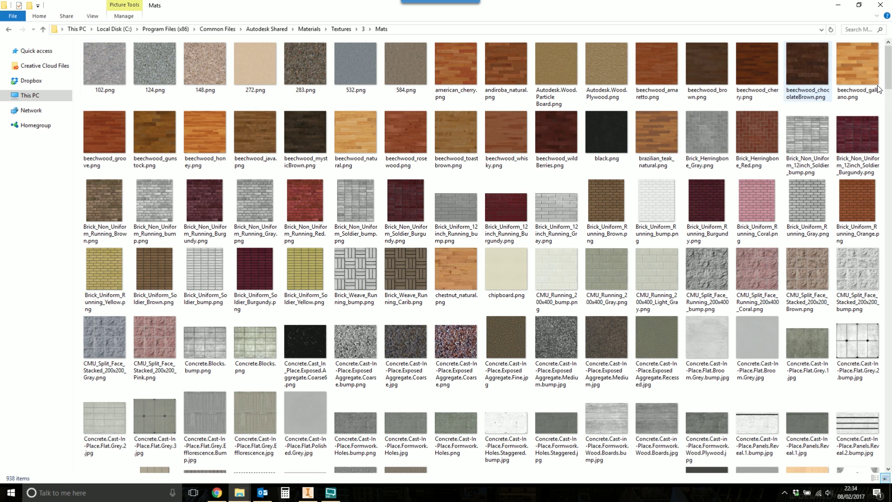
# Browse the texture images, preview Thermal_Moisture.Shingles.Halfround.bump.png and close the preview
pyautogui.moveTo(887, 70); pyautogui.dragTo(887, 396)
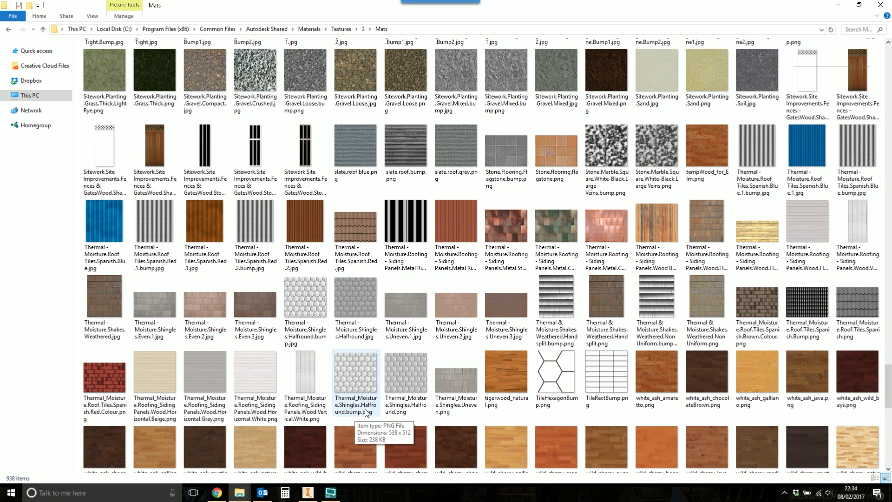
pyautogui.doubleClick(360, 373)
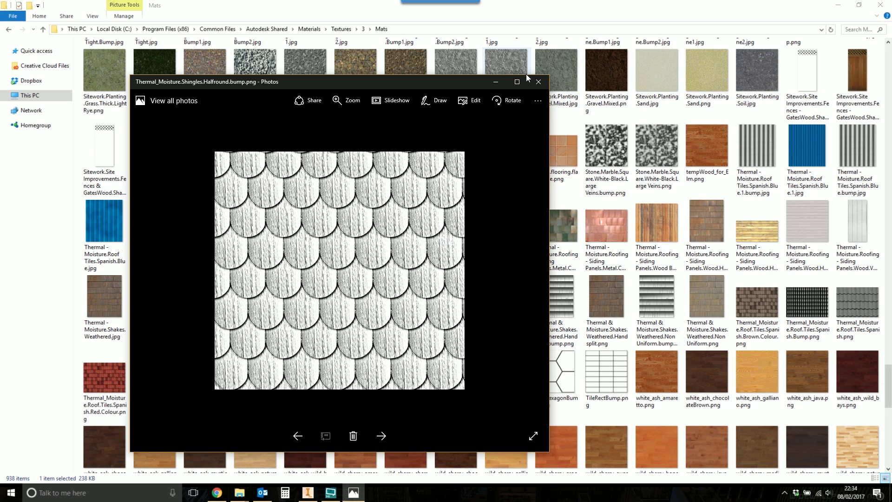
pyautogui.click(539, 82)
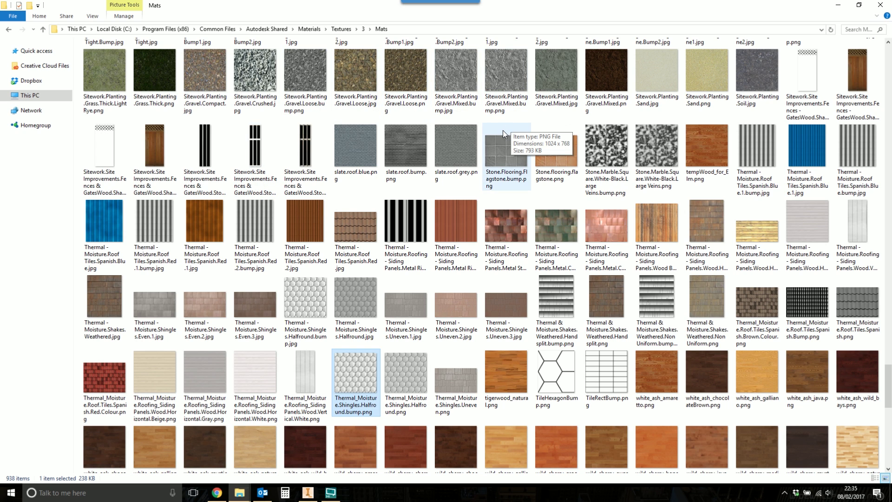
# Return to Inventor and create an in-place component named Wood Floor from Standard.ipt with the Reference BOM structure
pyautogui.click(837, 7)
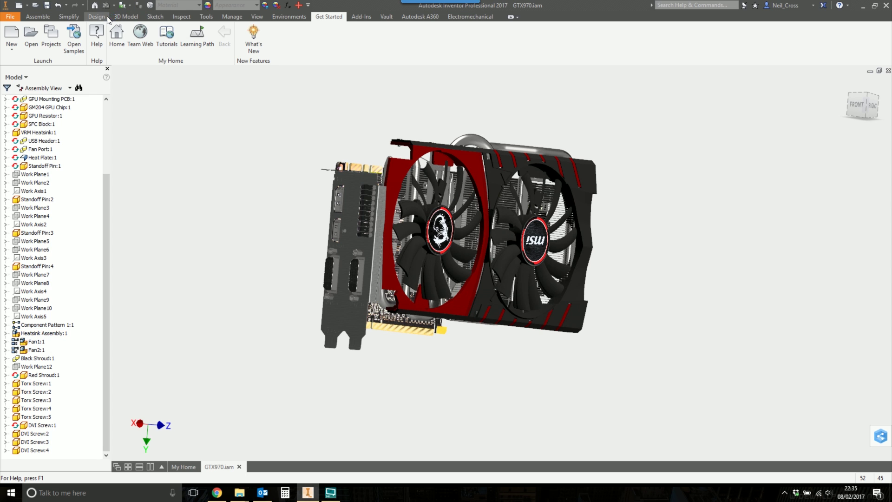
pyautogui.keyDown('shift'); pyautogui.moveTo(644, 251); pyautogui.dragTo(635, 316, button='middle'); pyautogui.keyUp('shift')
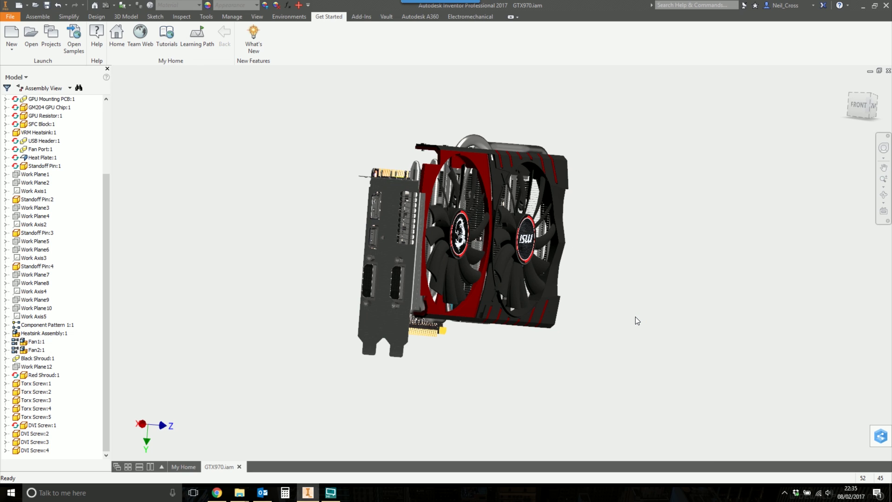
pyautogui.click(38, 16)
pyautogui.click(33, 36)
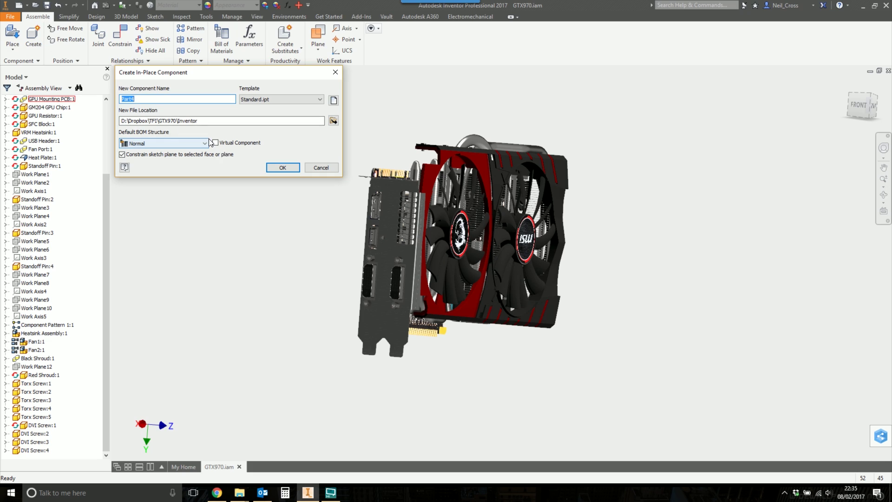
pyautogui.write('Wood Floor')
pyautogui.click(162, 145)
pyautogui.click(141, 182)
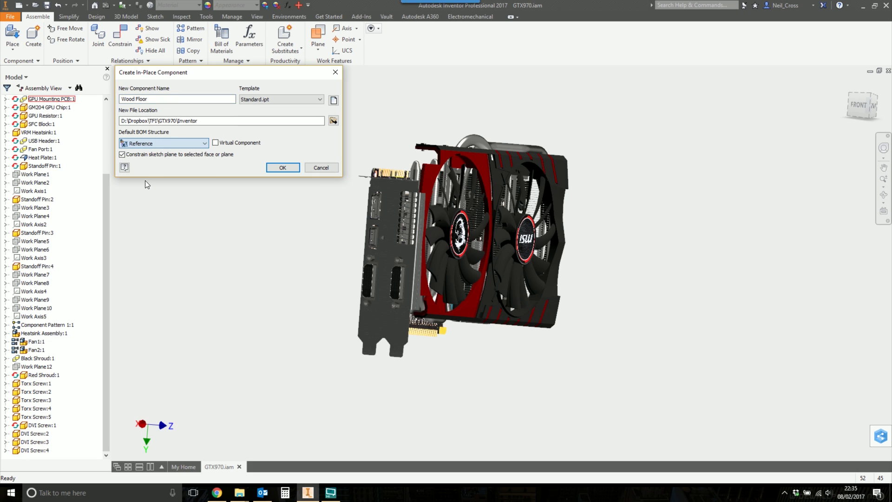
pyautogui.click(282, 167)
pyautogui.click(265, 287)
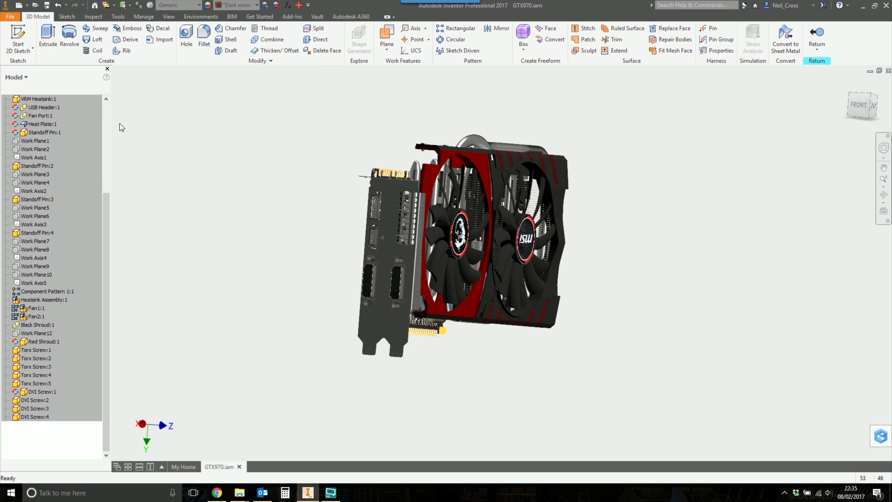
# Create a work plane in the Wood Floor part through the bracket tabs' lower edges and the shroud's lower corner
pyautogui.click(387, 36)
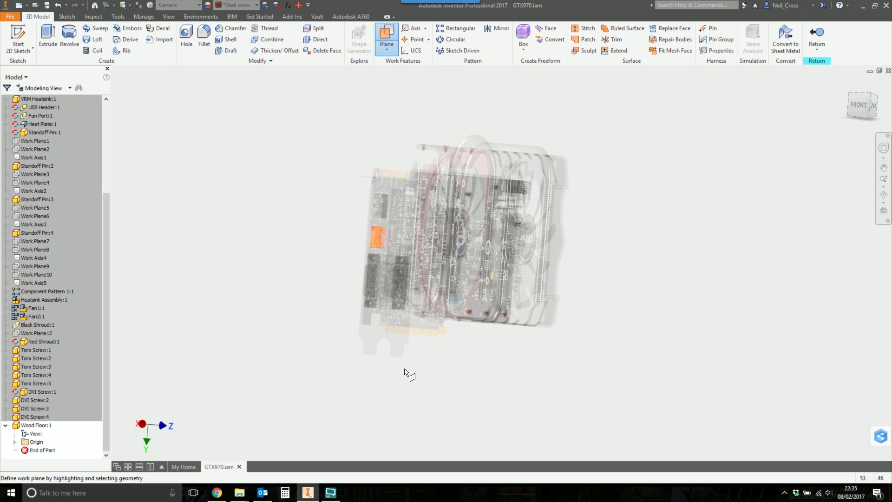
pyautogui.click(398, 357)
pyautogui.click(370, 355)
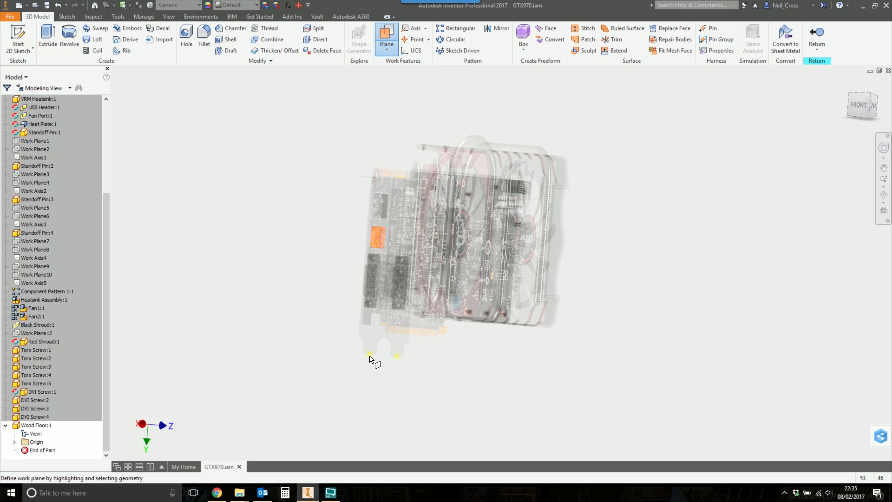
pyautogui.click(555, 332)
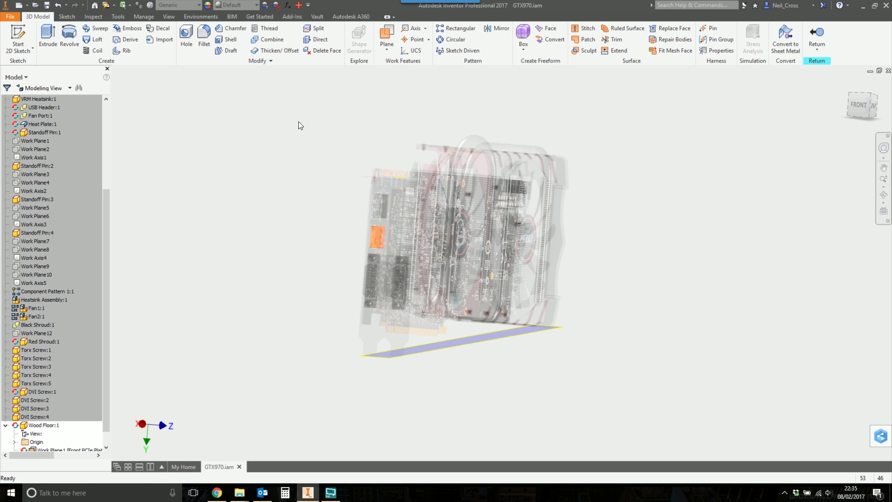
# Sketch a rectangle about 2350 by 1200 mm around the graphics card on the new work plane and finish the sketch
pyautogui.click(33, 37)
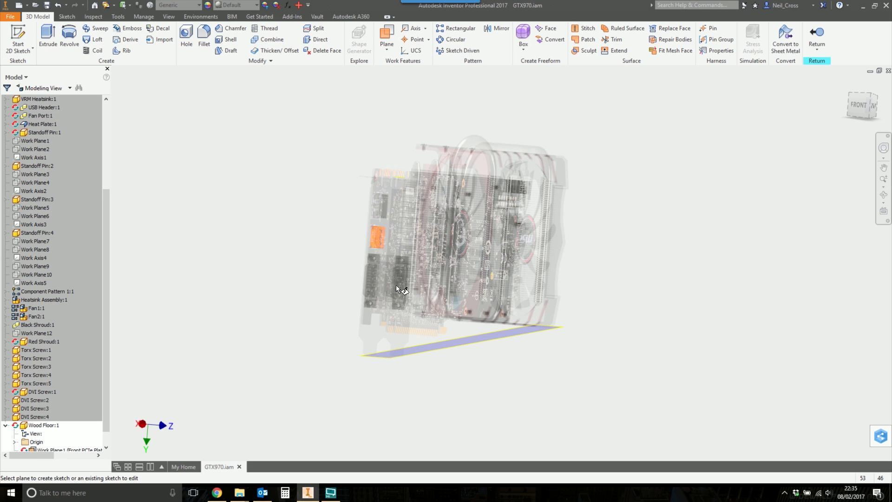
pyautogui.click(431, 351)
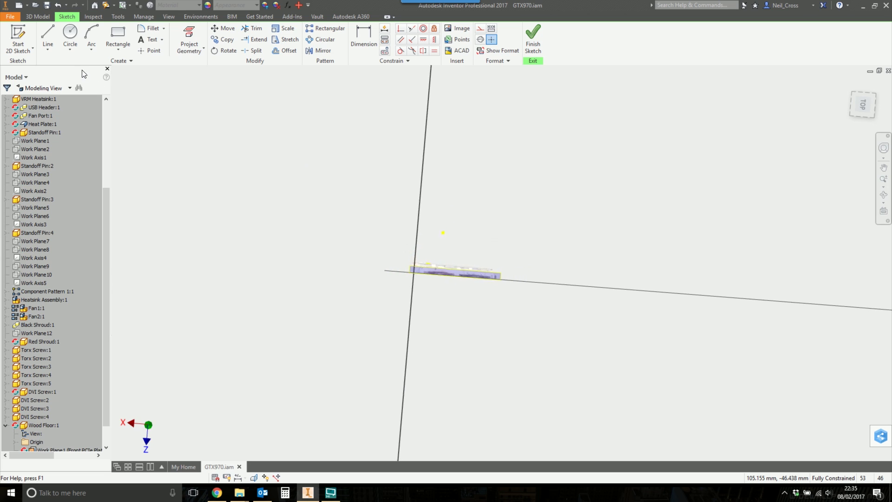
pyautogui.click(123, 34)
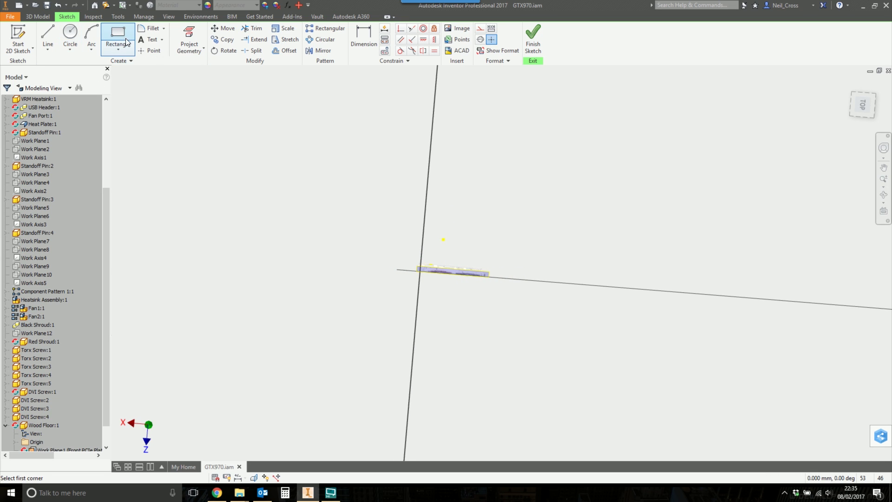
pyautogui.click(193, 90)
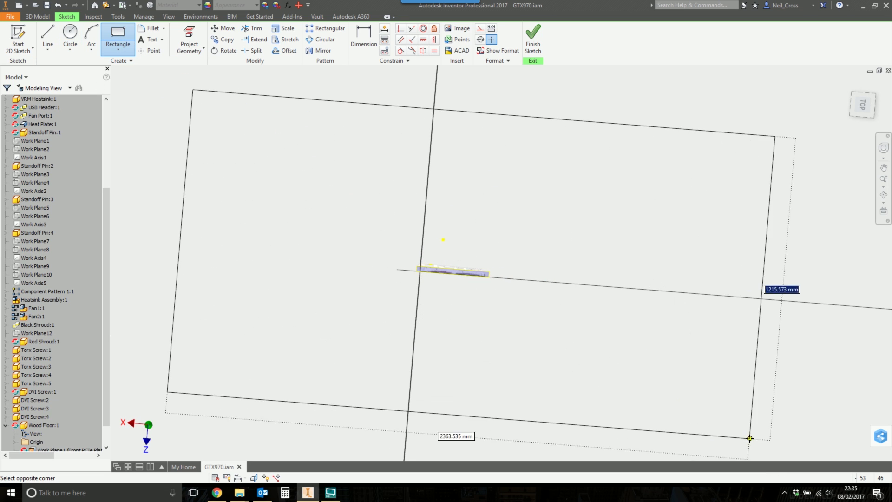
pyautogui.click(734, 449)
pyautogui.click(525, 50)
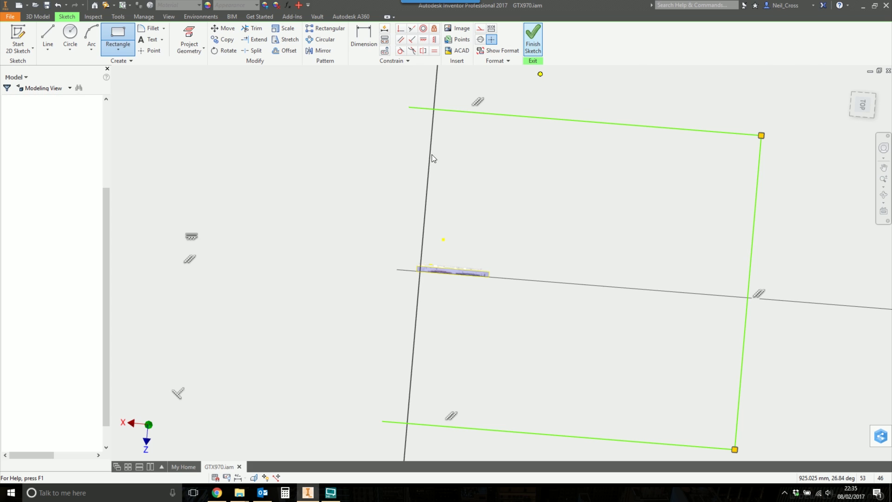
# Extrude the large floor rectangle 10 mm to form the Wood Floor slab
pyautogui.click(48, 40)
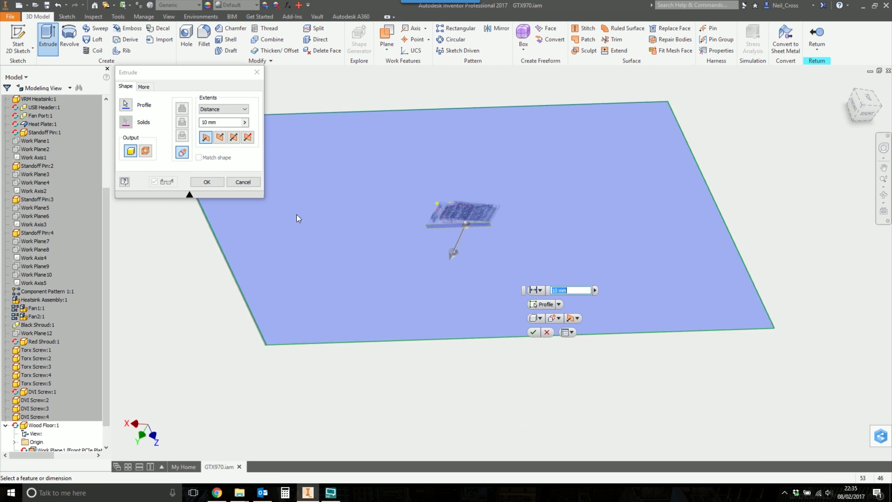
pyautogui.click(207, 182)
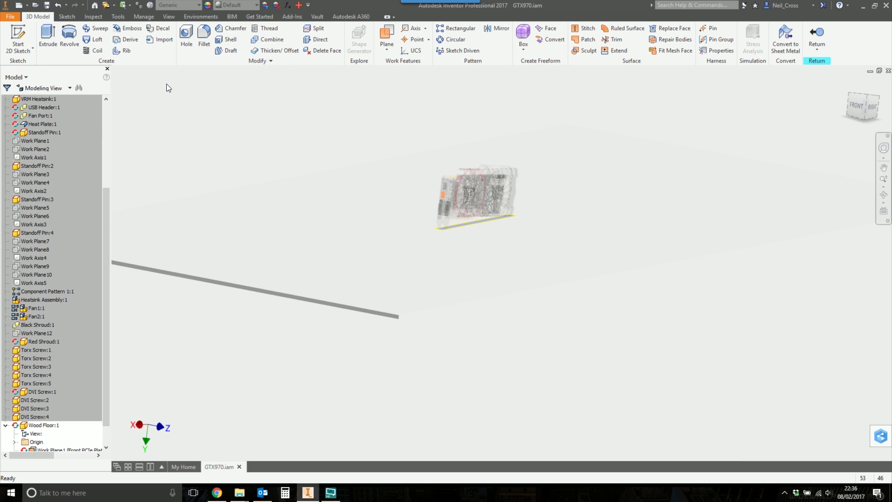
# Browse the Autodesk Appearance Library and the texture images in the Mats folder, and return to Inventor's appearance browser
pyautogui.click(207, 5)
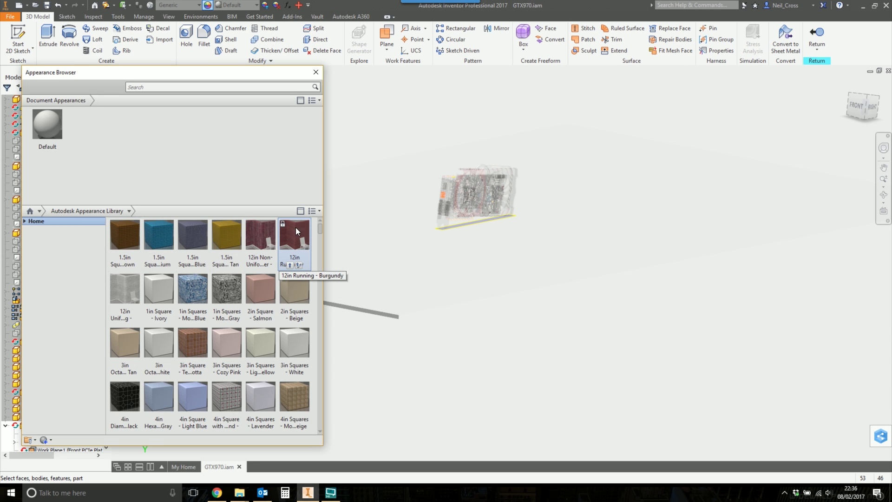
pyautogui.moveTo(320, 228); pyautogui.dragTo(301, 324)
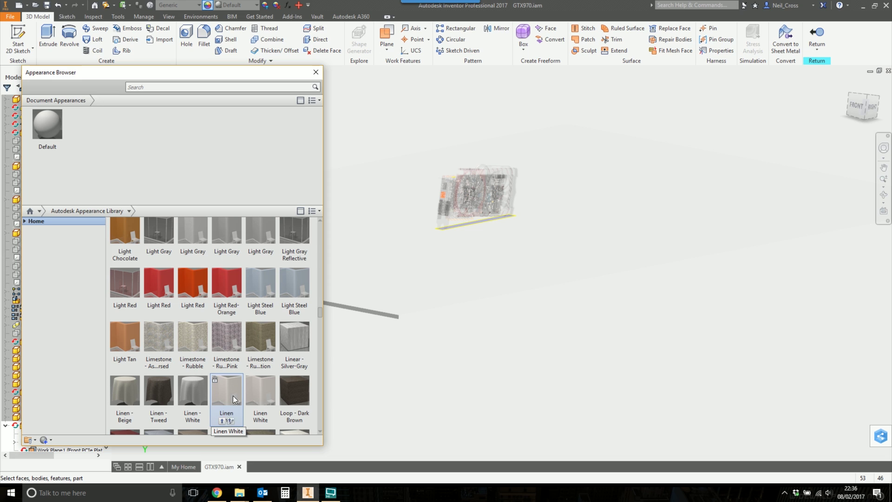
pyautogui.moveTo(320, 314); pyautogui.dragTo(321, 330)
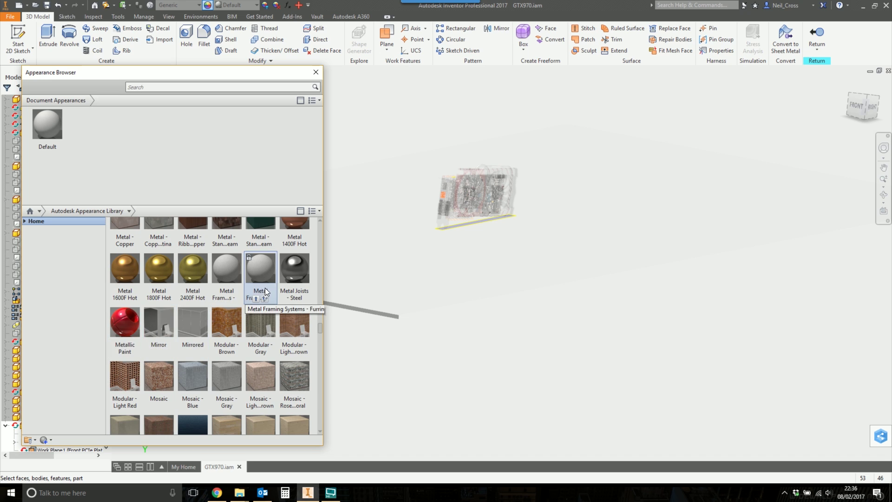
pyautogui.scroll(-2, 260, 307)
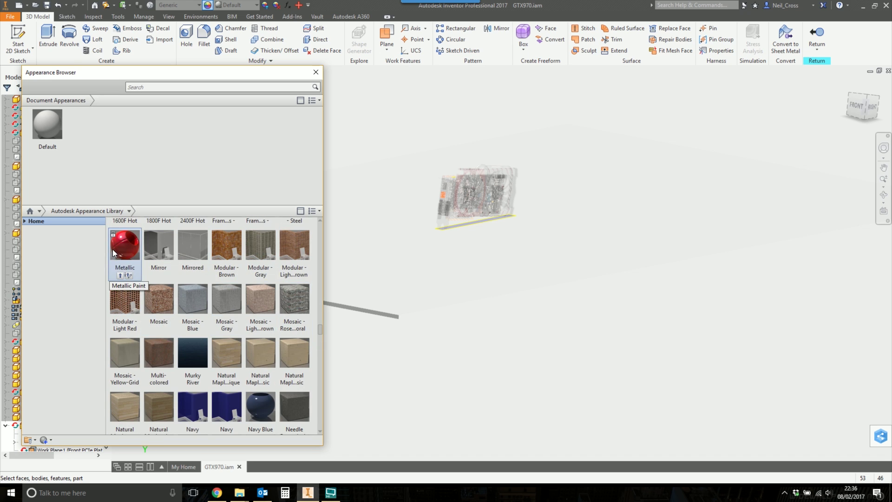
pyautogui.scroll(-1, 286, 374)
pyautogui.moveTo(239, 492)
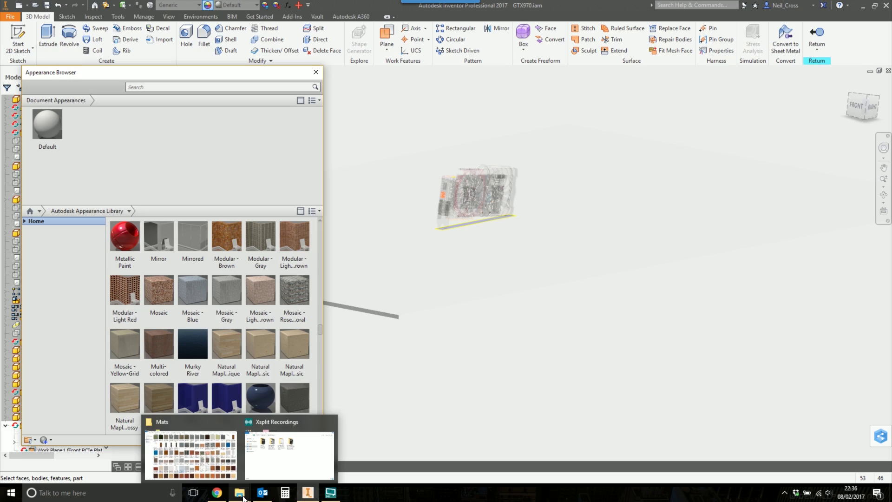
pyautogui.click(207, 465)
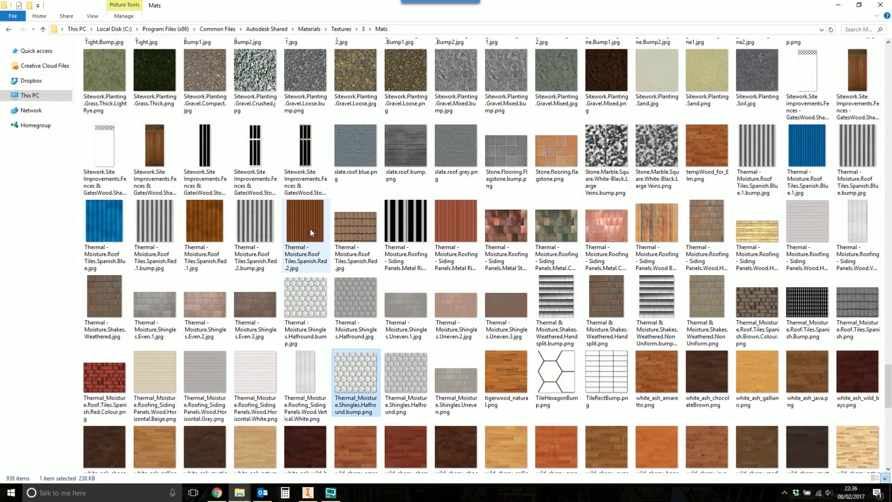
pyautogui.scroll(-10, 309, 216)
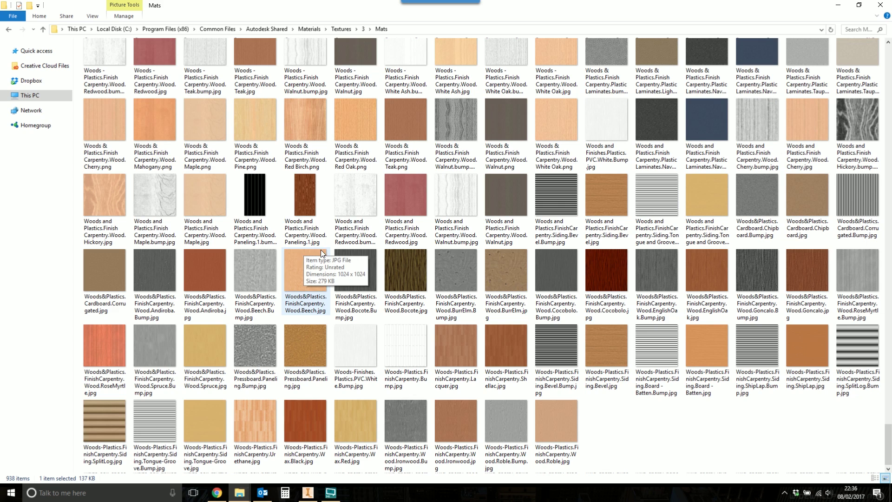
pyautogui.click(838, 5)
pyautogui.scroll(1, 187, 267)
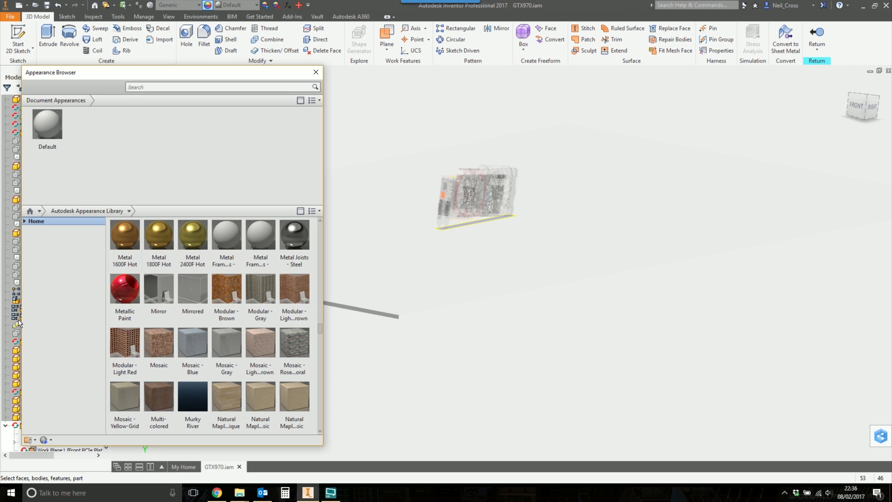
# Create a Wood-type appearance named Dark Wood Flooring with the beechwood_chocolateBrown.png image, used for Flooring
pyautogui.click(46, 439)
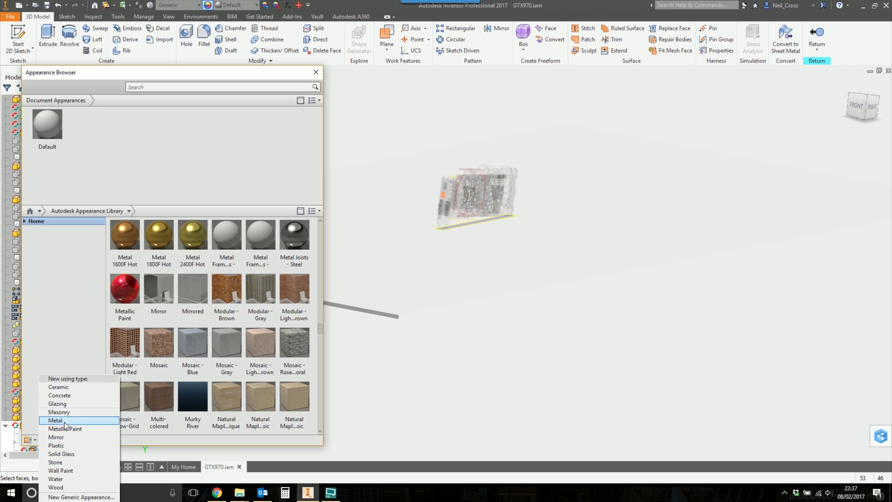
pyautogui.click(68, 487)
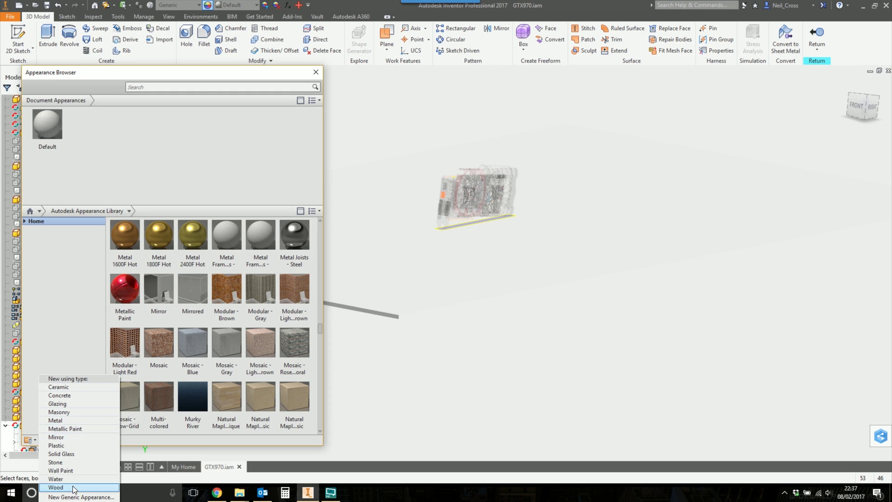
pyautogui.click(56, 487)
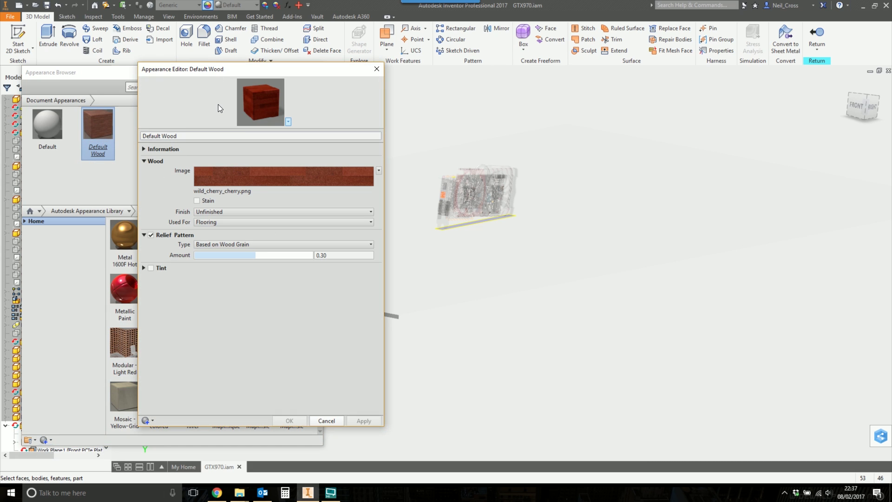
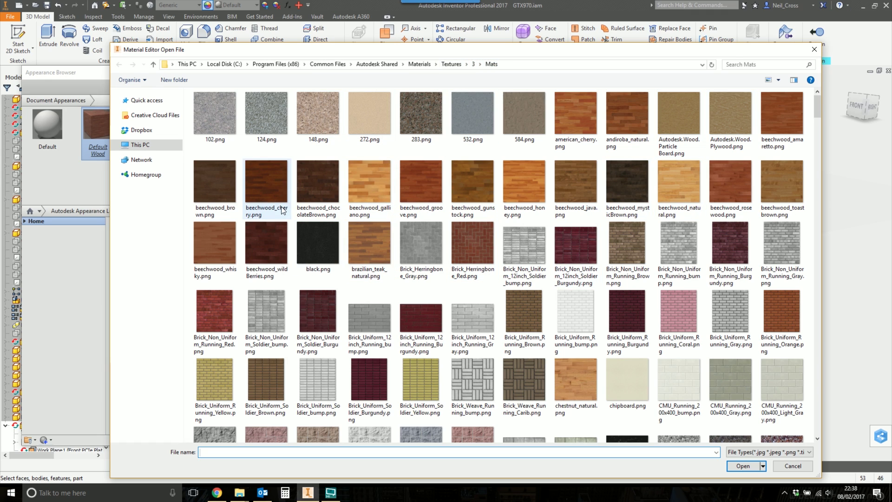
pyautogui.moveTo(818, 114)
pyautogui.mouseDown()
pyautogui.moveTo(817, 129)
pyautogui.moveTo(818, 113)
pyautogui.mouseUp()
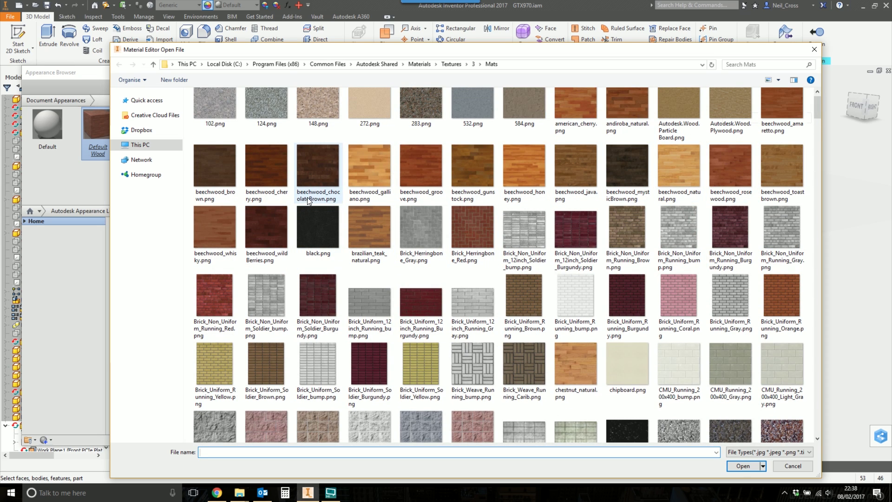
pyautogui.click(324, 171)
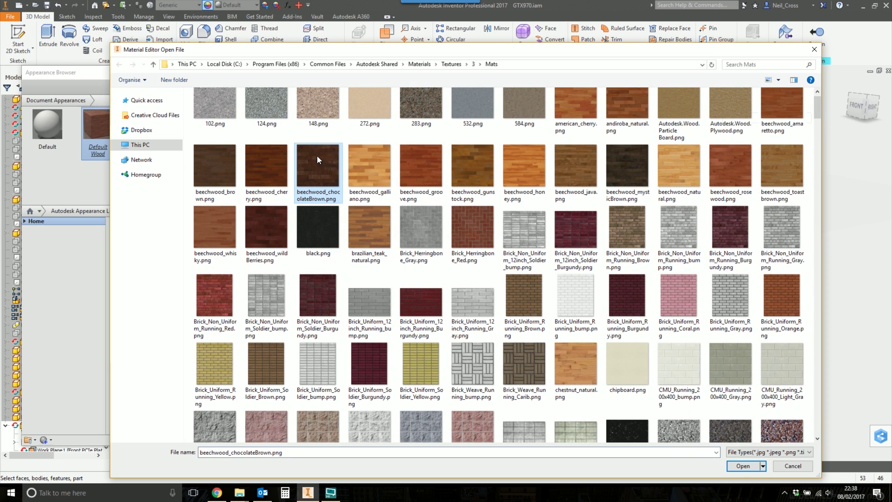
pyautogui.doubleClick(319, 163)
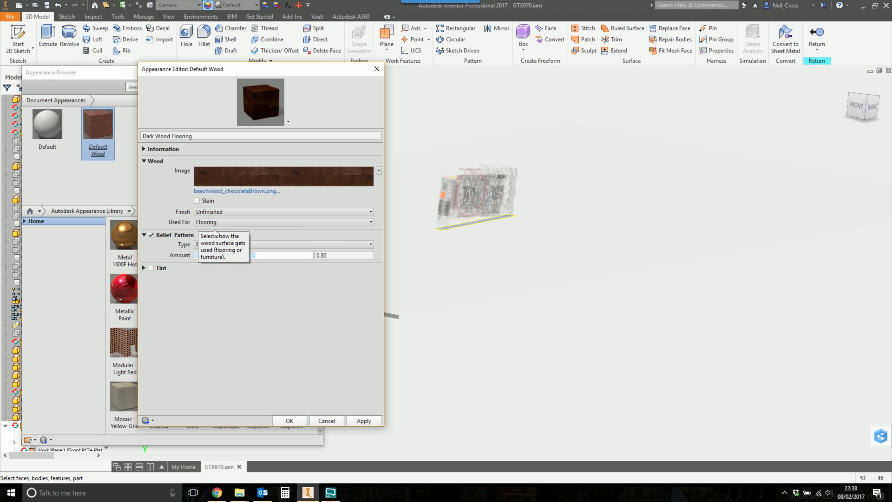
pyautogui.click(208, 224)
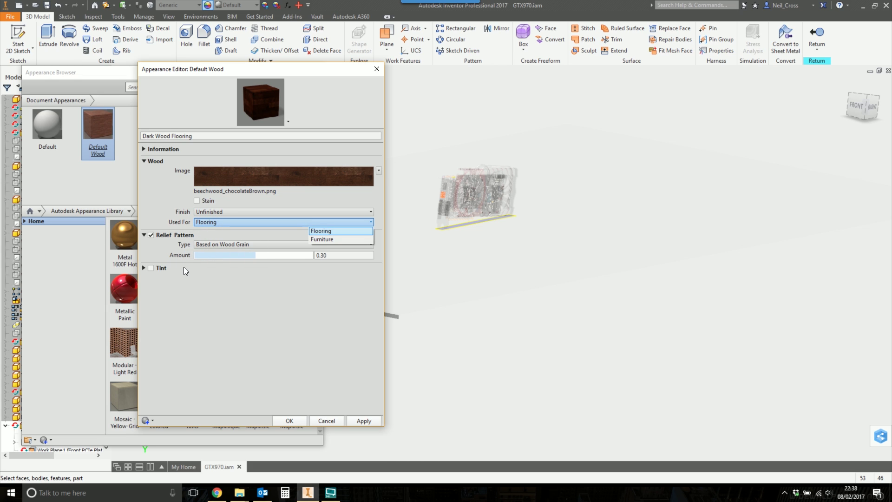
pyautogui.click(289, 421)
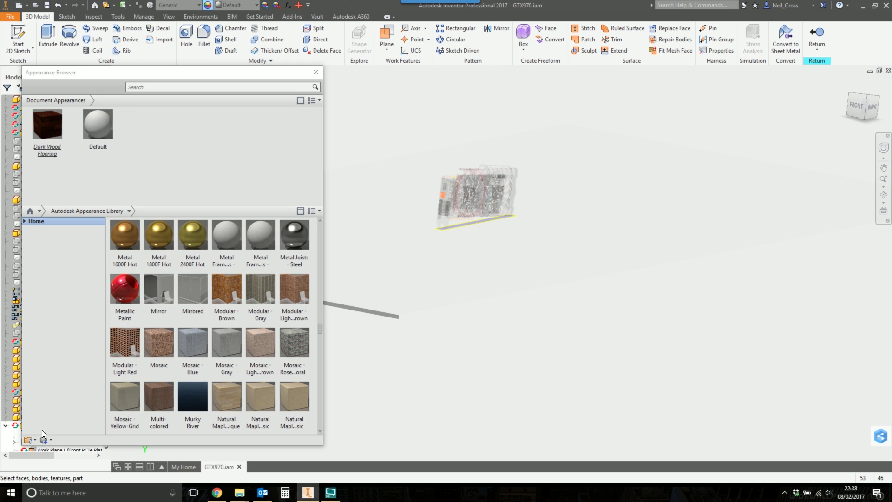
# Create a Metal-type appearance, review its finish and metal type options, and close the editor without changing them
pyautogui.click(47, 440)
pyautogui.click(63, 421)
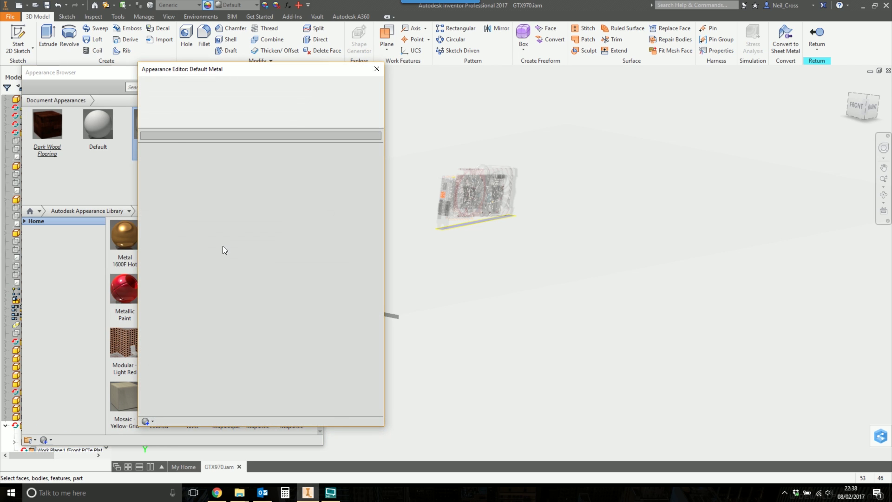
pyautogui.click(231, 185)
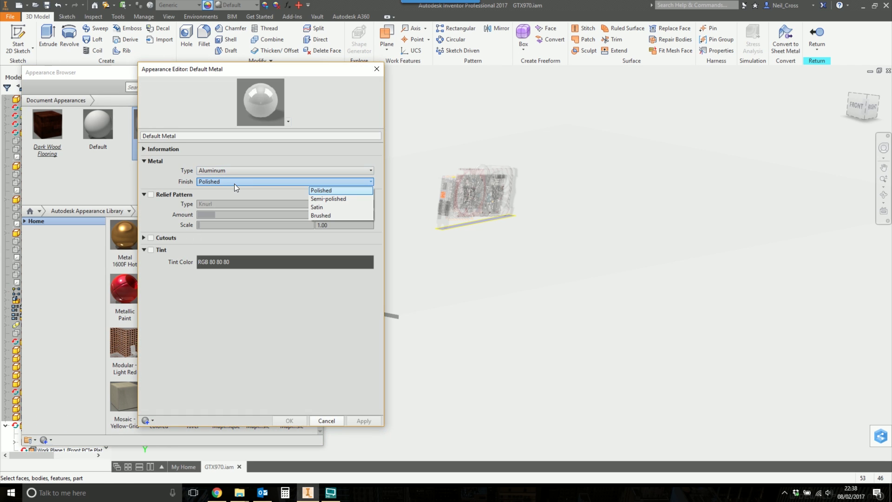
pyautogui.click(232, 168)
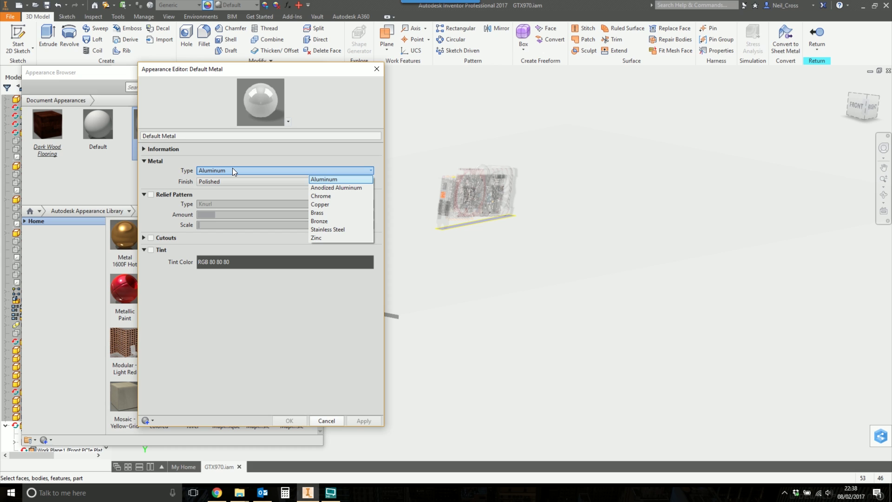
pyautogui.click(376, 70)
pyautogui.click(377, 70)
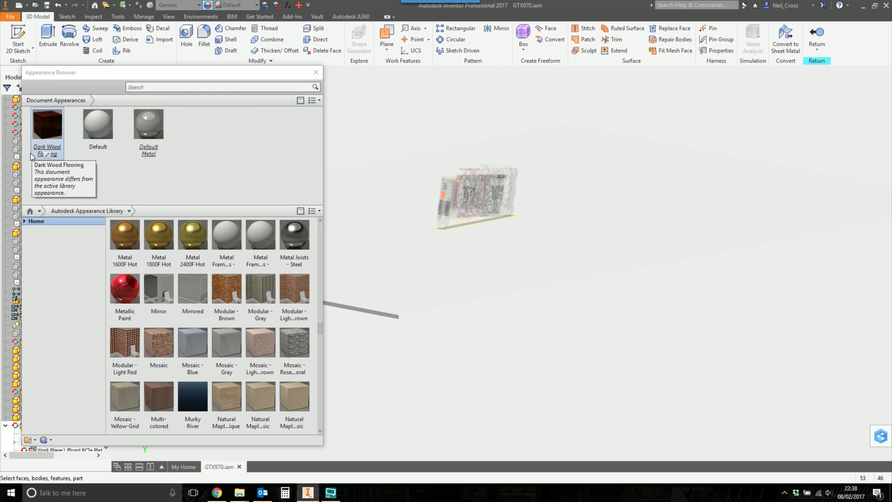
# Apply the Dark Wood Flooring appearance to the Wood Floor part and inspect the textured surface around the graphics card
pyautogui.click(235, 5)
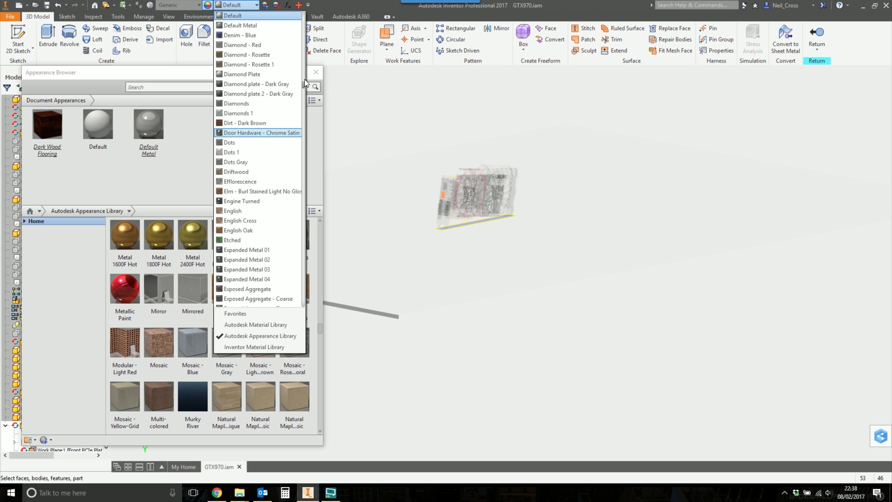
pyautogui.scroll(4, 304, 82)
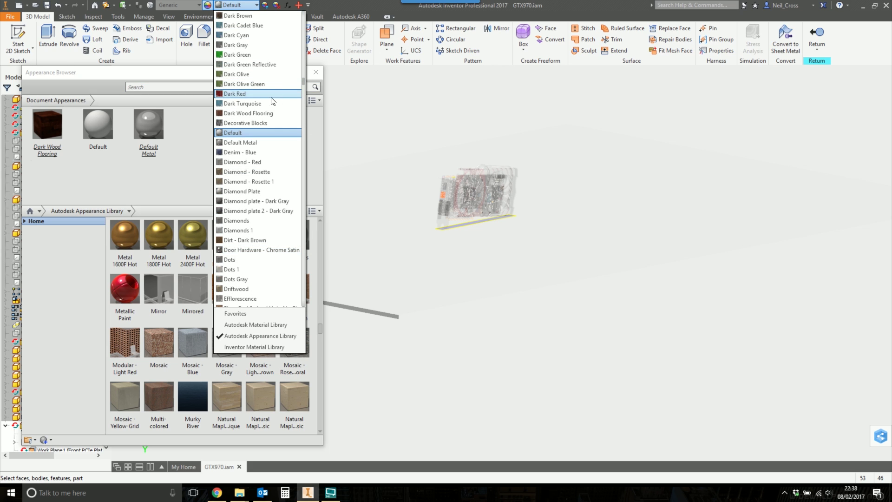
pyautogui.click(243, 113)
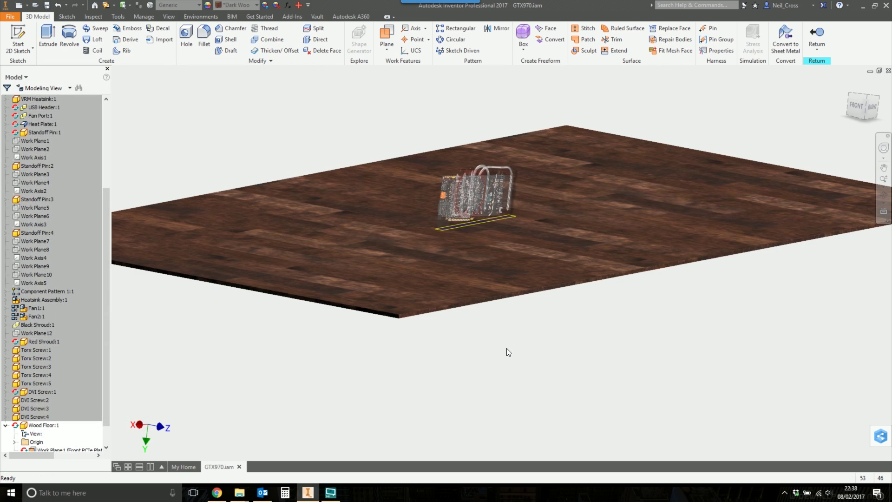
pyautogui.scroll(-6, 509, 351)
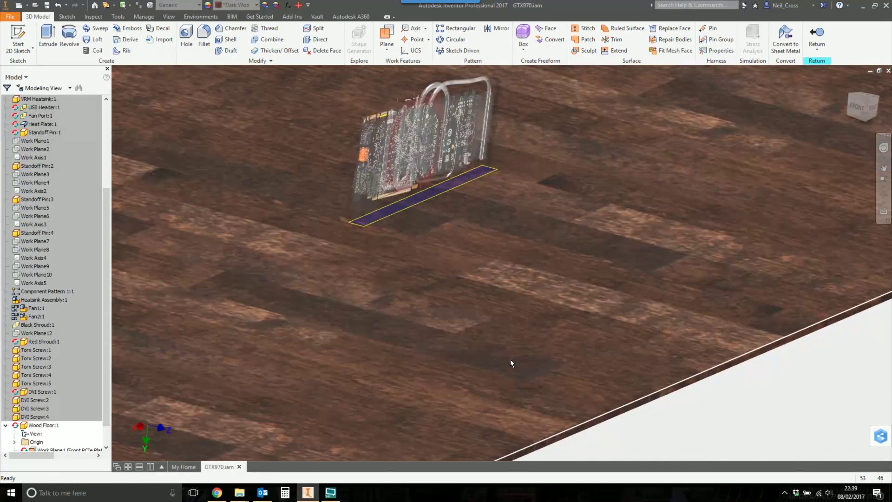
pyautogui.scroll(6, 580, 360)
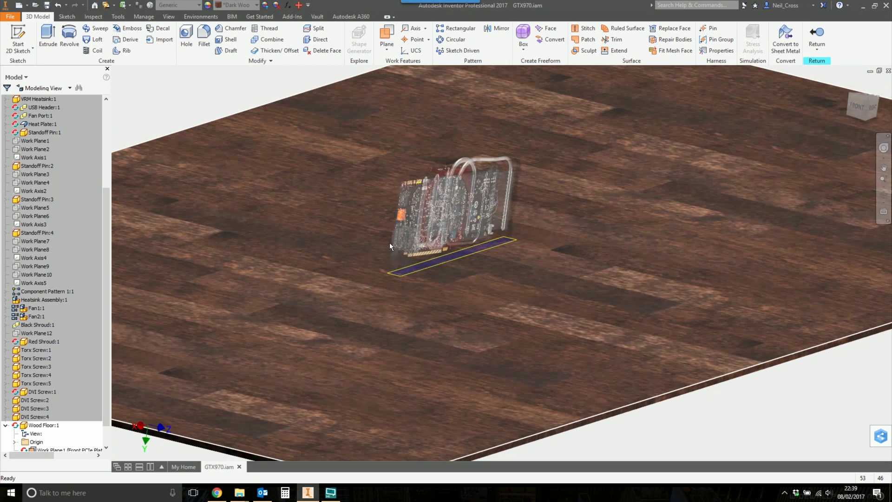
pyautogui.keyDown('shift'); pyautogui.moveTo(417, 230); pyautogui.dragTo(431, 233, button='middle'); pyautogui.keyUp('shift')
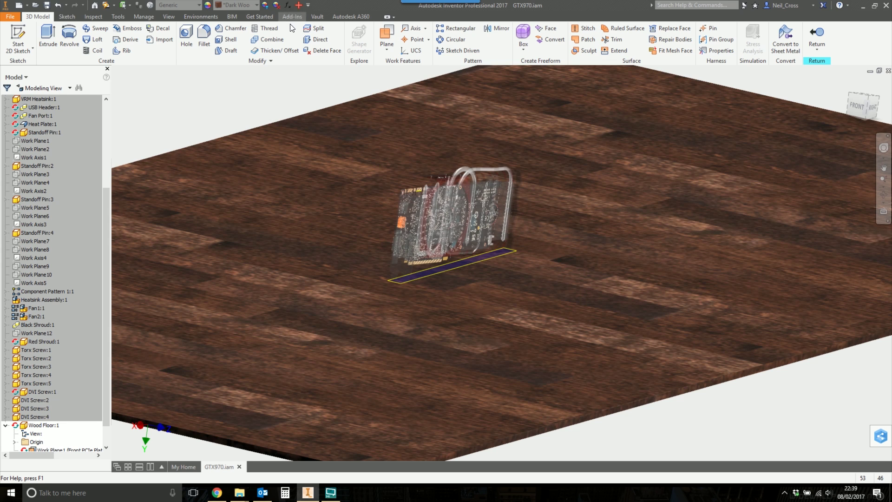
# Open the Dark Wood Flooring document appearance for editing, with the appearance browser moved clear of the model tree
pyautogui.click(208, 5)
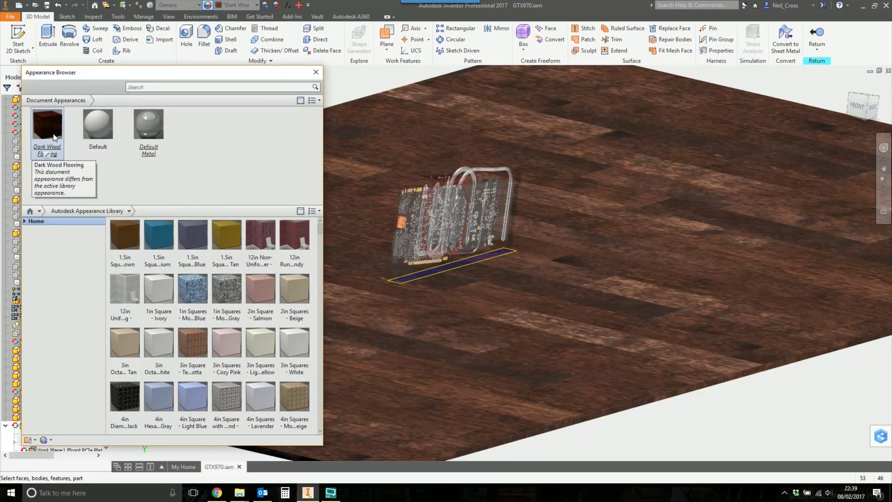
pyautogui.rightClick(52, 134)
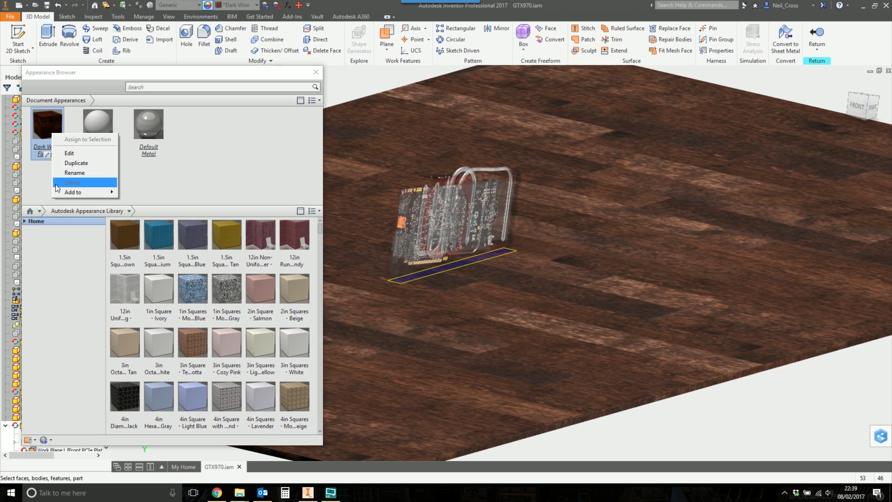
pyautogui.click(79, 140)
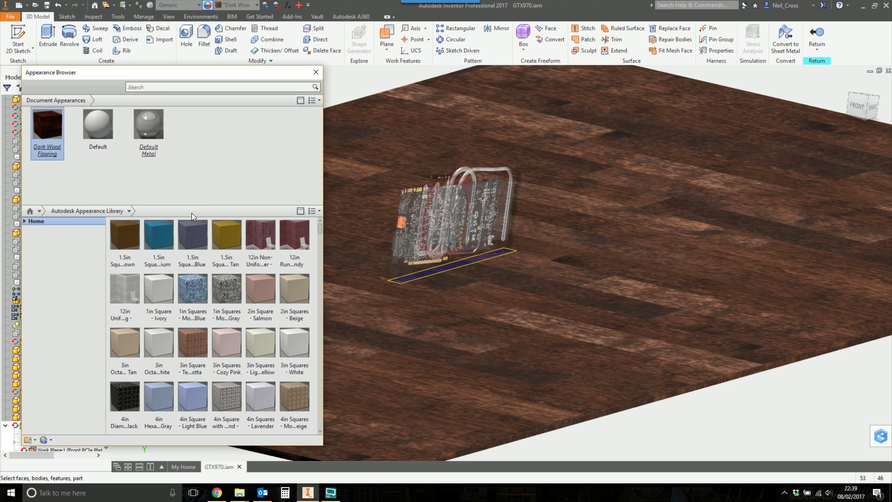
pyautogui.moveTo(179, 78); pyautogui.dragTo(415, 90)
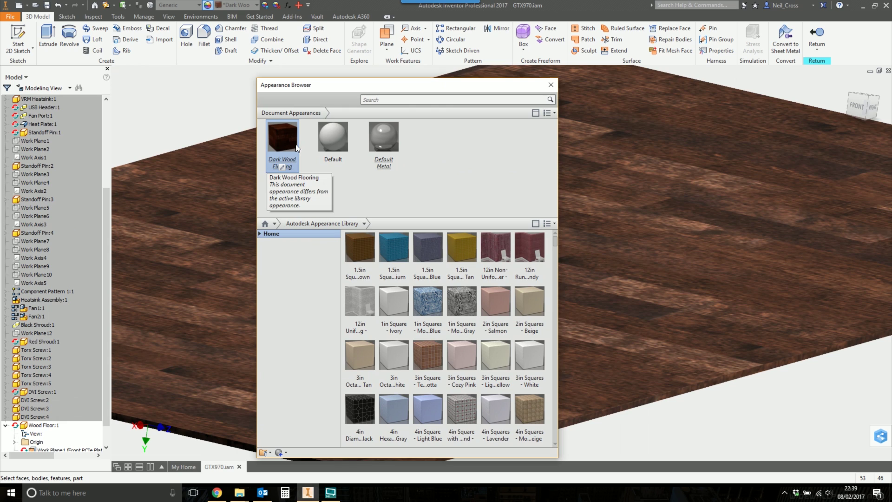
pyautogui.rightClick(284, 142)
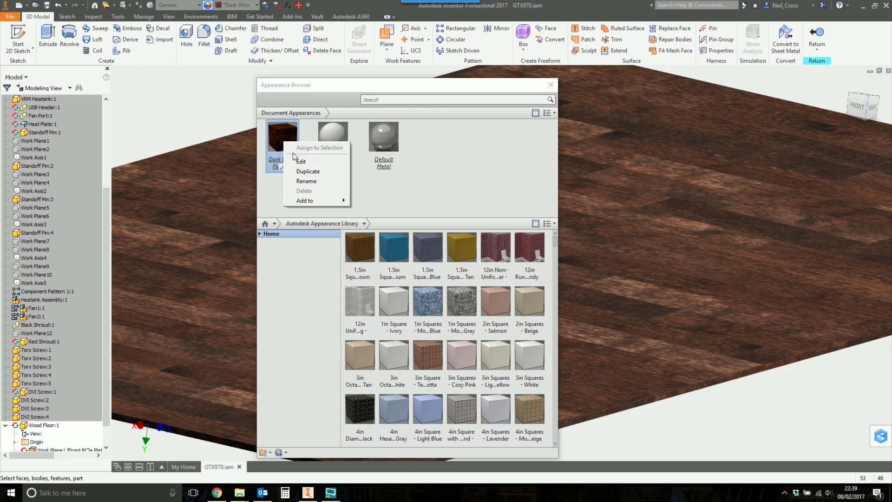
pyautogui.click(300, 161)
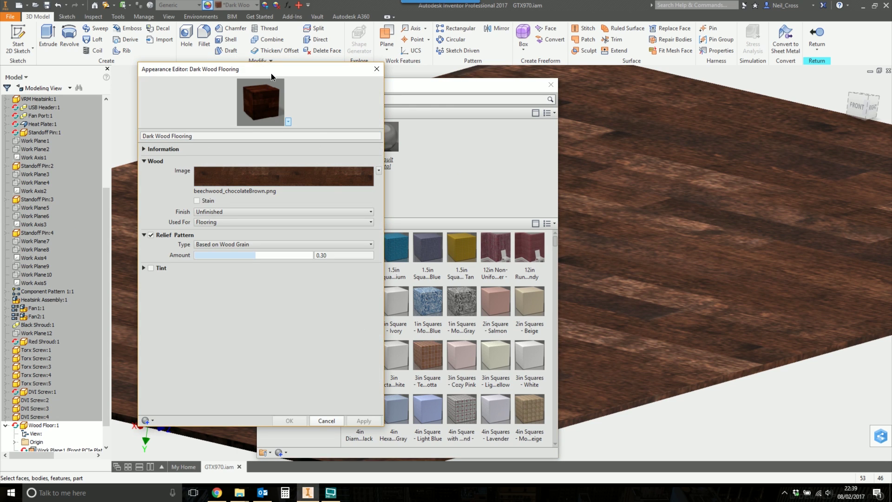
# Set the view's visual style to Realistic, with the appearance editor moved aside
pyautogui.moveTo(272, 73); pyautogui.dragTo(326, 95)
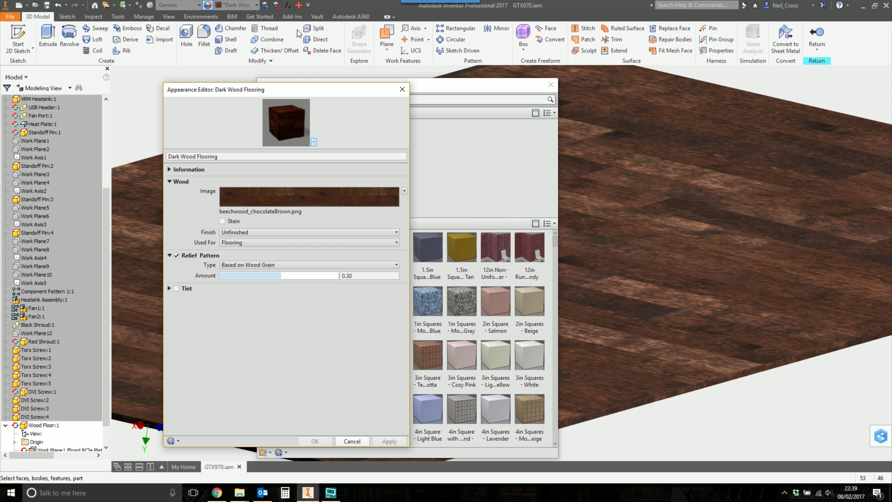
pyautogui.click(168, 15)
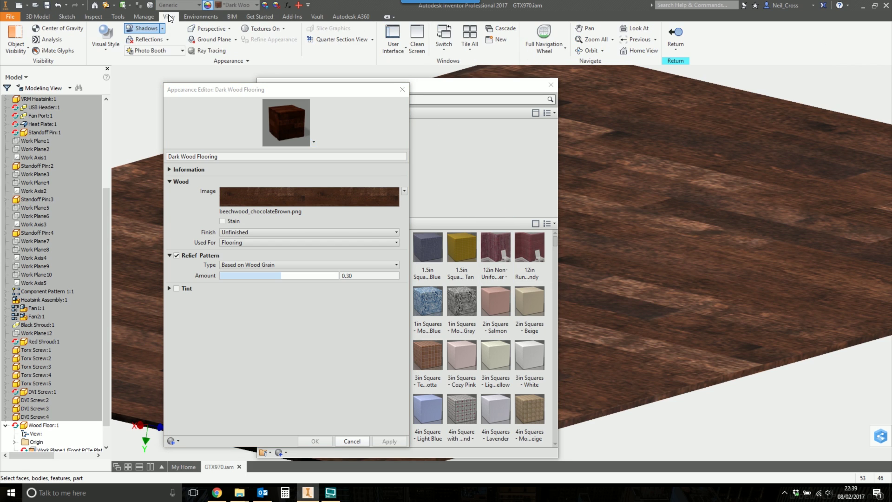
pyautogui.click(113, 41)
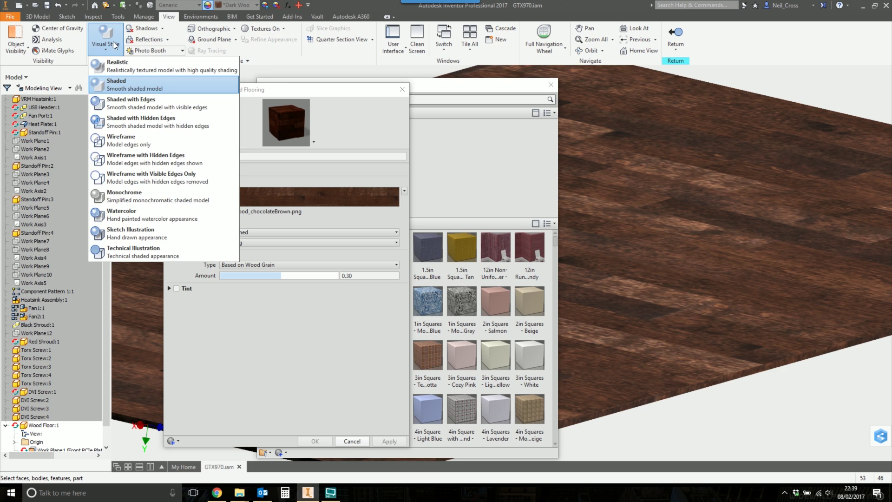
pyautogui.click(118, 71)
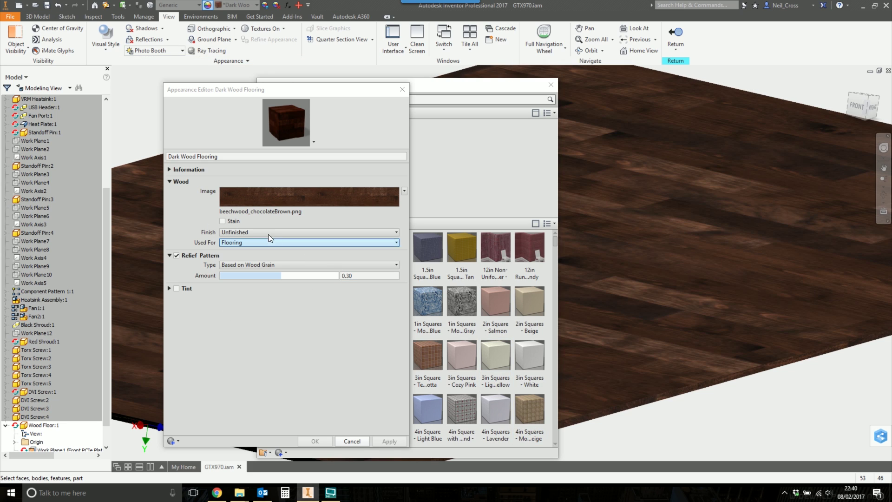
# Try the Stain option and a Satin Varnish finish on Dark Wood Flooring, and set the finish to Glossy Varnish
pyautogui.click(223, 221)
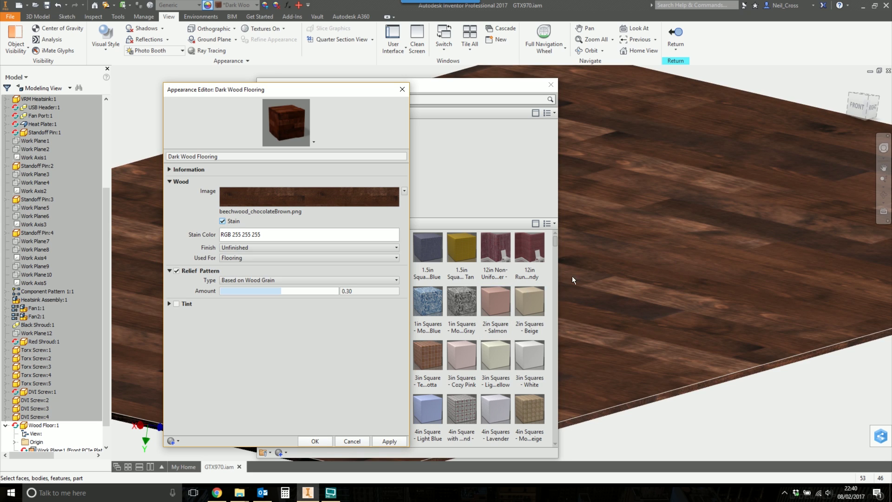
pyautogui.click(222, 221)
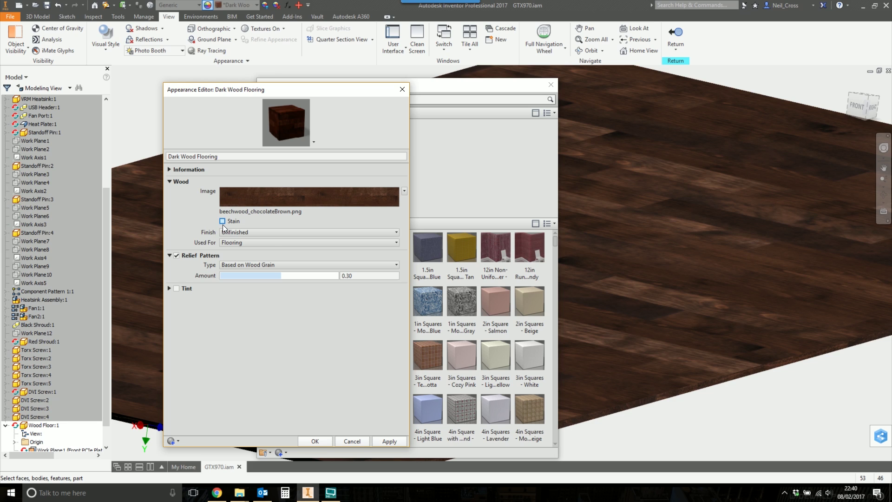
pyautogui.click(260, 232)
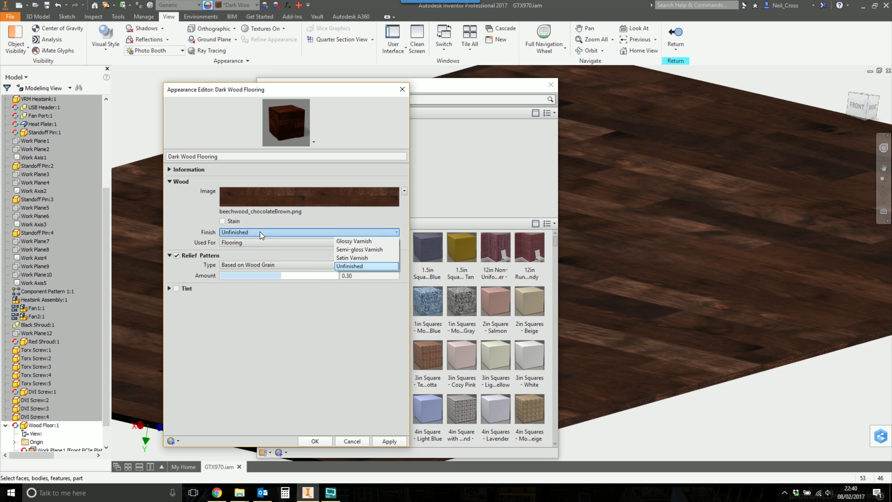
pyautogui.click(361, 258)
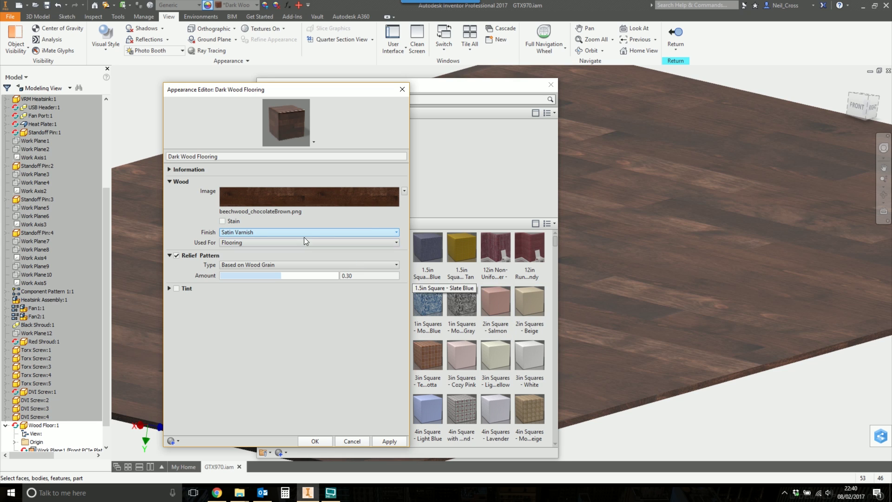
pyautogui.click(277, 235)
pyautogui.click(351, 242)
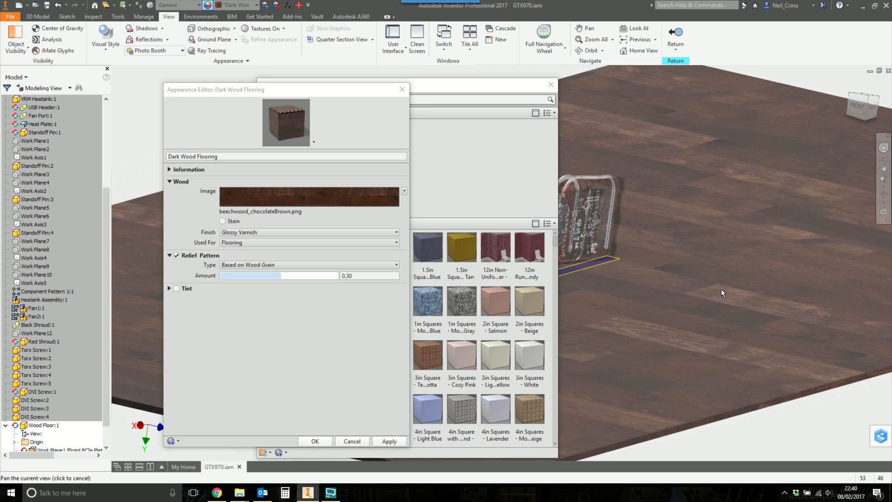
# Try relief pattern amounts of 0.86 and 0.46 on the wood grain, viewing the floor close up
pyautogui.scroll(5, 592, 283)
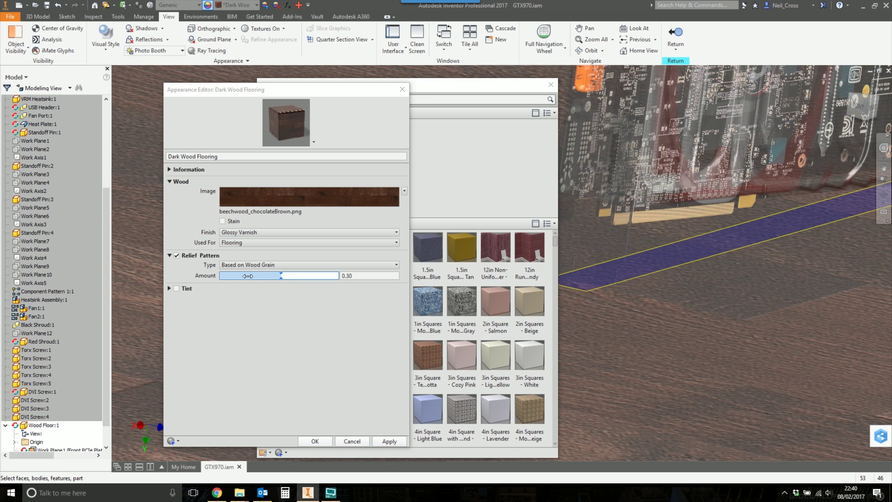
pyautogui.moveTo(282, 277); pyautogui.dragTo(284, 278)
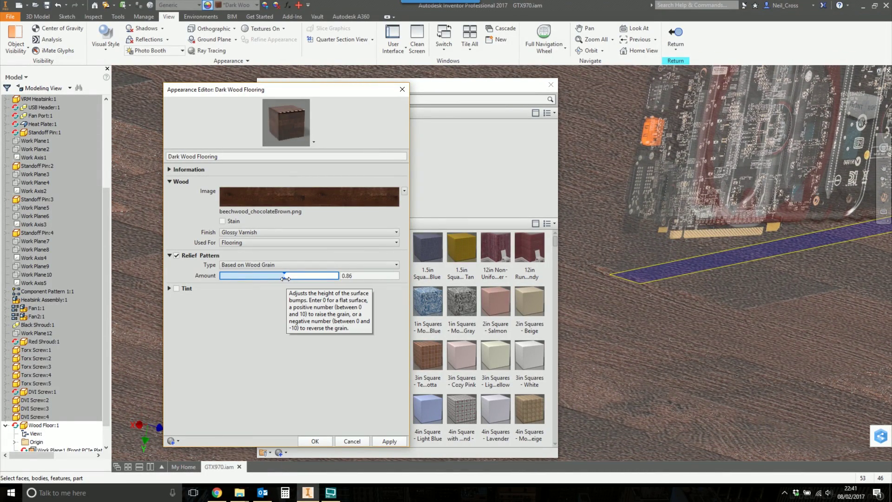
pyautogui.moveTo(286, 279); pyautogui.dragTo(283, 279)
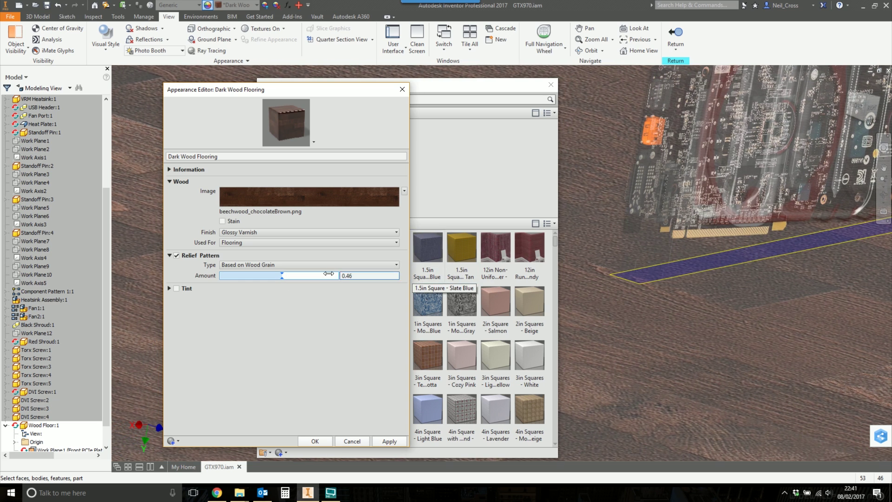
# Compare the Satin Varnish finish with Glossy Varnish on the floor, and return the finish to Glossy Varnish
pyautogui.click(239, 229)
pyautogui.click(354, 256)
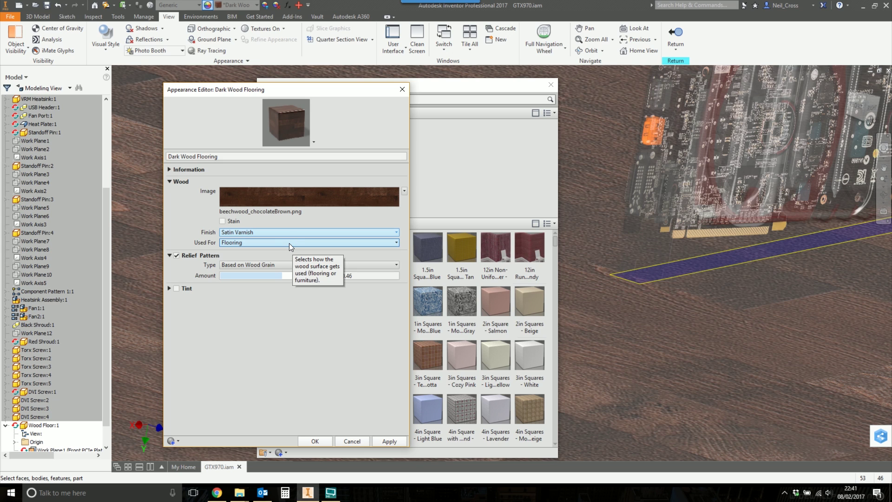
pyautogui.click(288, 231)
pyautogui.click(362, 241)
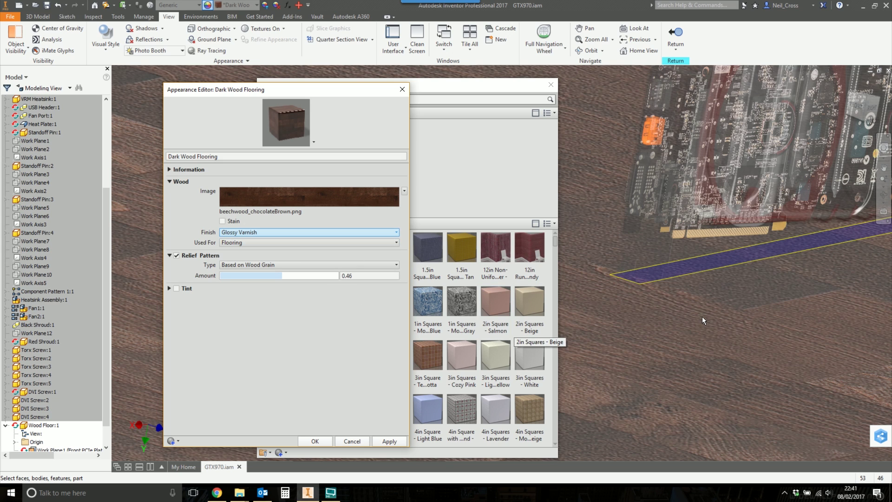
# Try a relief pattern amount of 5.10, reduce it to 1.34, and accept the Dark Wood Flooring changes
pyautogui.moveTo(283, 279); pyautogui.dragTo(309, 275)
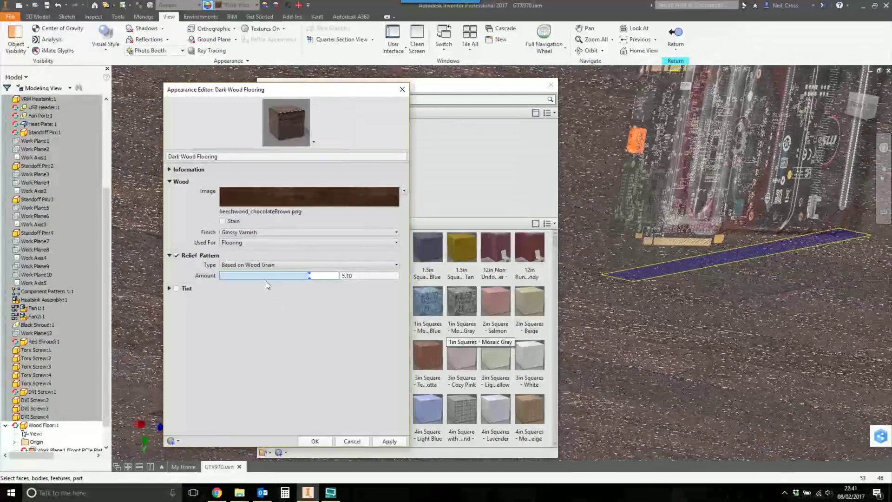
pyautogui.moveTo(309, 276); pyautogui.dragTo(287, 275)
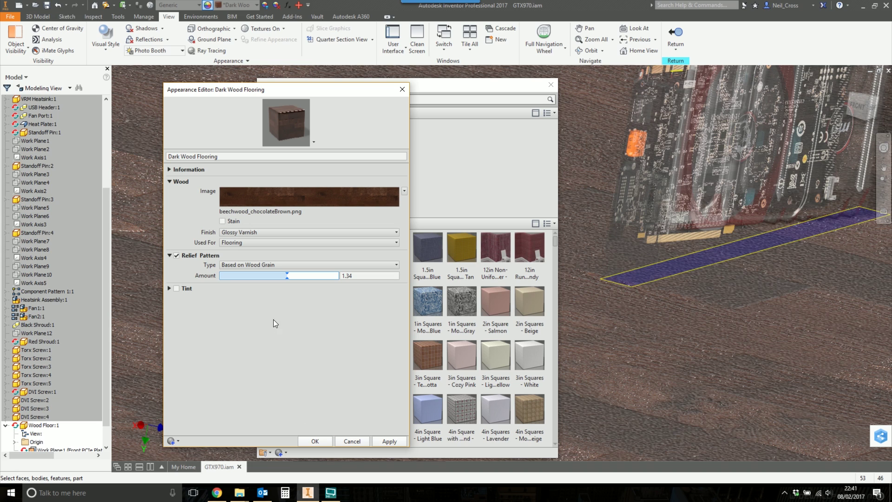
pyautogui.click(315, 441)
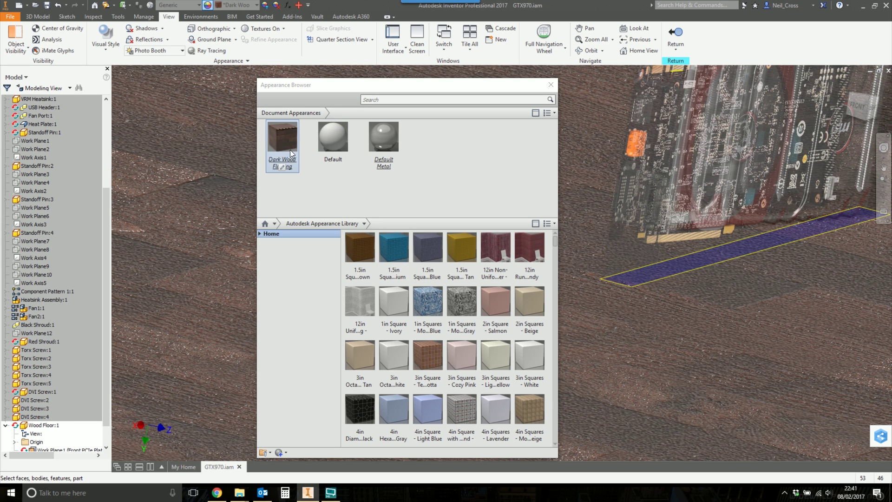
# Reopen the Dark Wood Flooring appearance for editing and set its wood image's sample width to 50 cm
pyautogui.rightClick(283, 133)
pyautogui.click(303, 152)
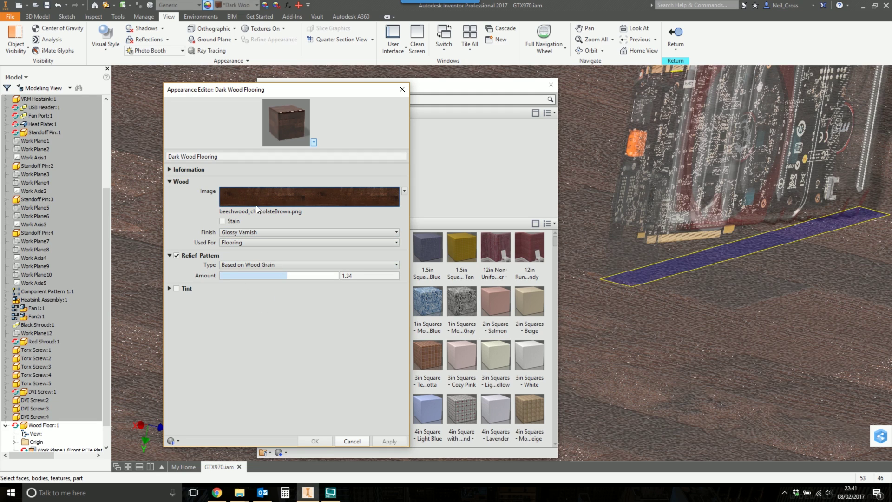
pyautogui.click(346, 201)
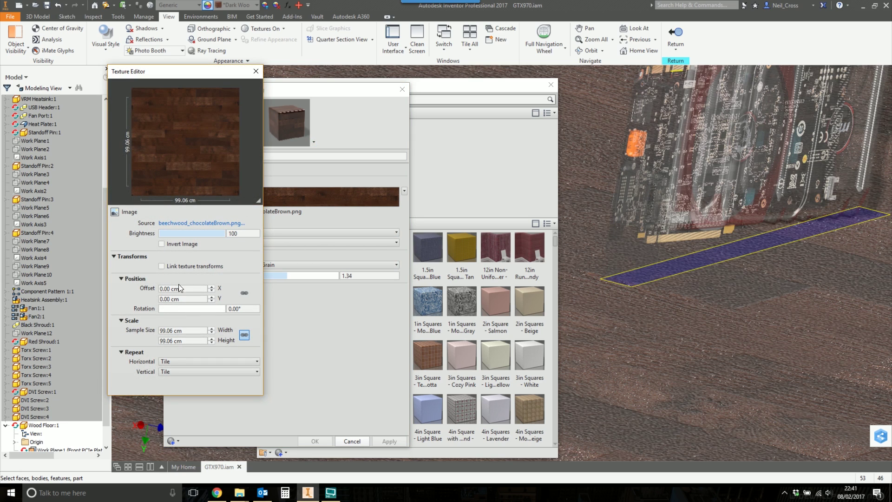
pyautogui.click(174, 331)
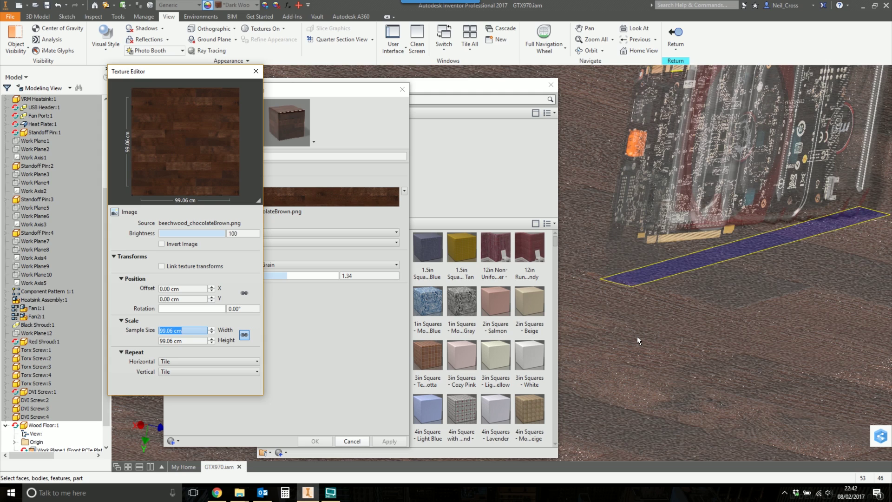
pyautogui.click(170, 331)
pyautogui.doubleClick(170, 330)
pyautogui.write('50')
pyautogui.press('Return')
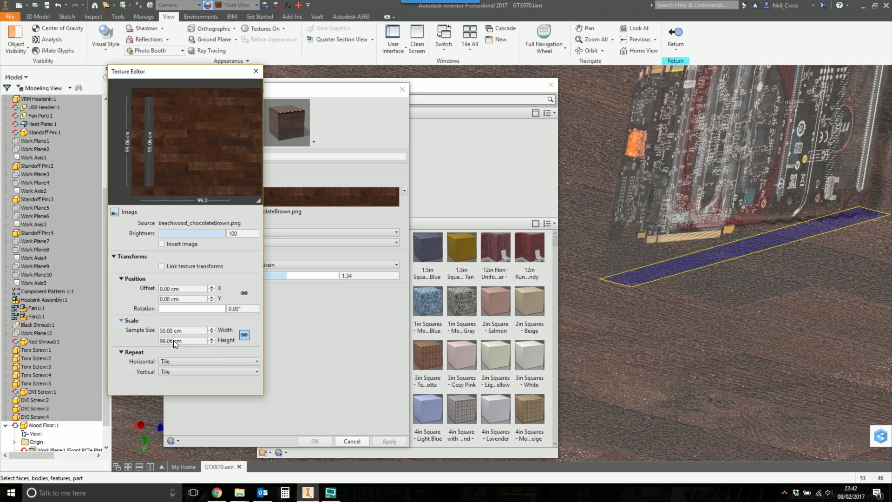
# Set the wood image's sample height to 50 cm and close the texture and appearance editors
pyautogui.doubleClick(173, 340)
pyautogui.write('50')
pyautogui.hotkey('shift', 'Tab')
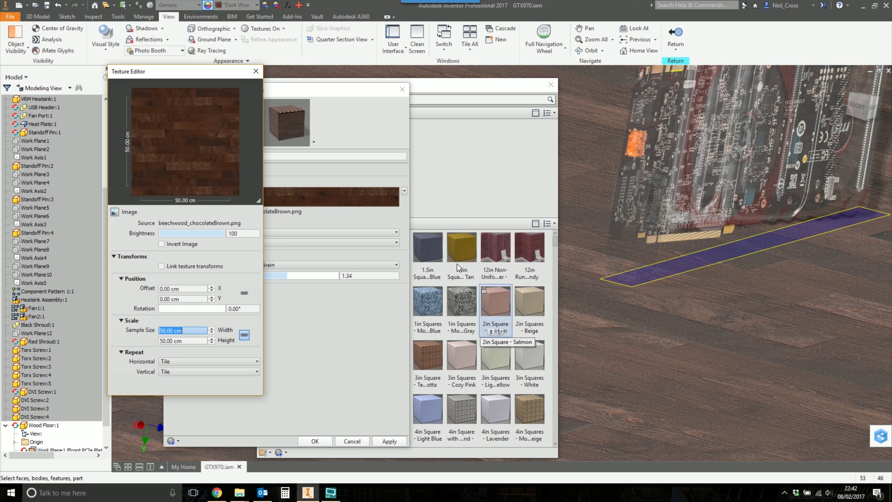
pyautogui.click(256, 71)
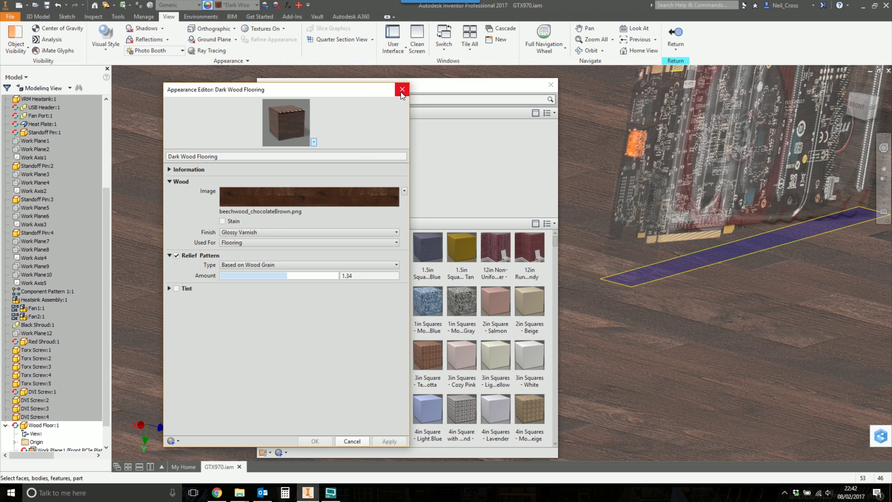
pyautogui.click(401, 91)
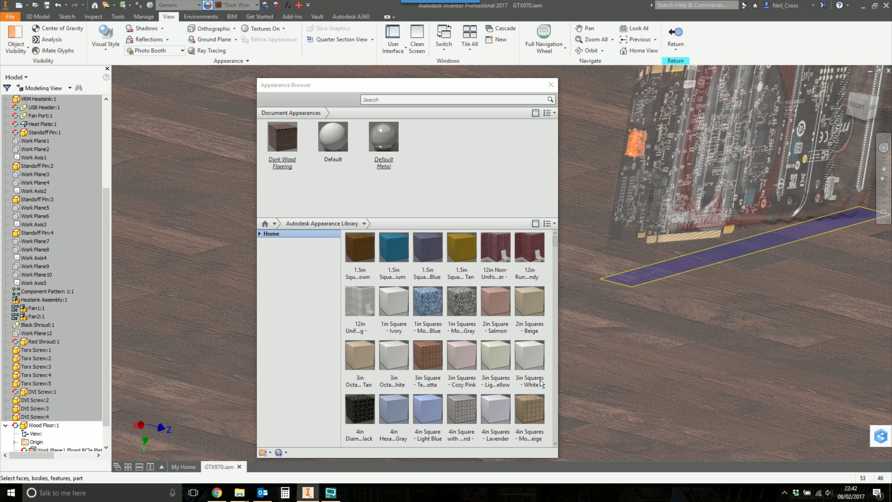
# Close the appearance browser and switch the view to perspective projection
pyautogui.moveTo(541, 383)
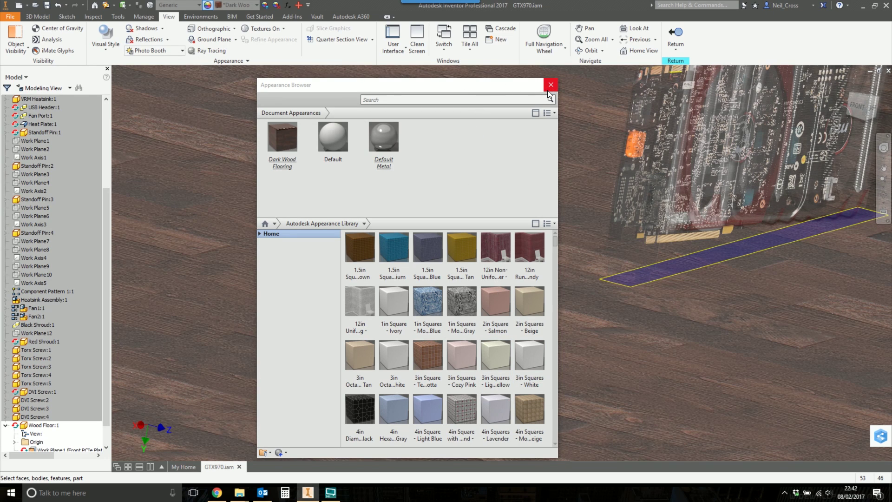
pyautogui.click(550, 86)
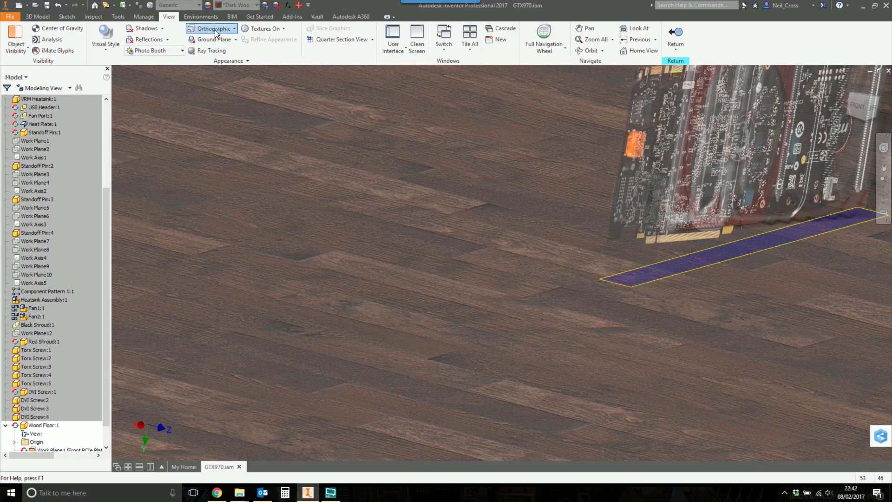
pyautogui.click(215, 30)
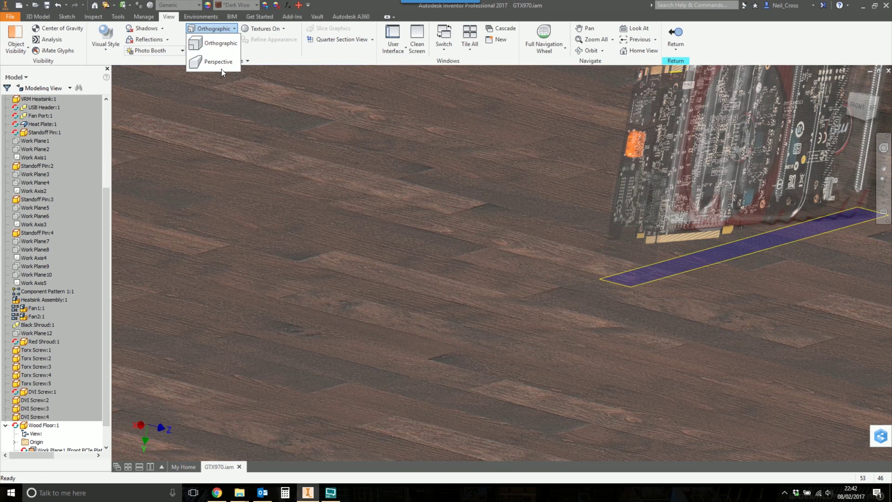
pyautogui.click(221, 69)
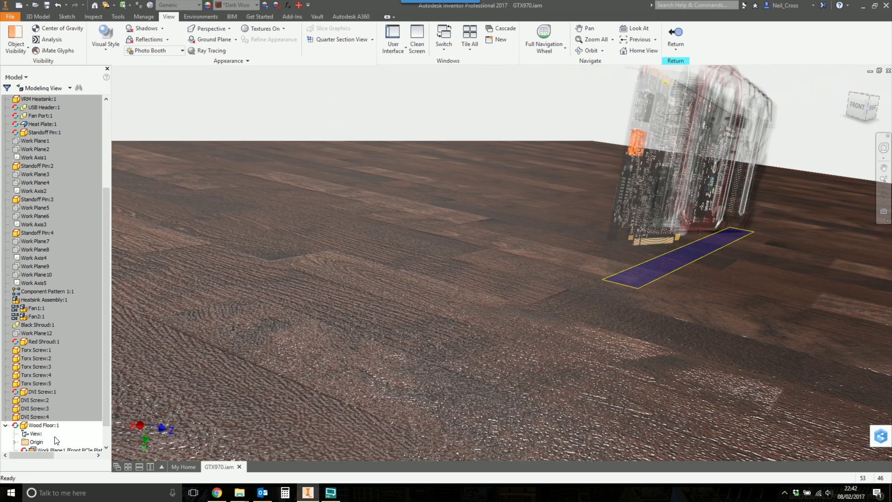
# Hide Work Plane1 in the Wood Floor part and return to the GTX970 assembly, accepting the update
pyautogui.rightClick(50, 449)
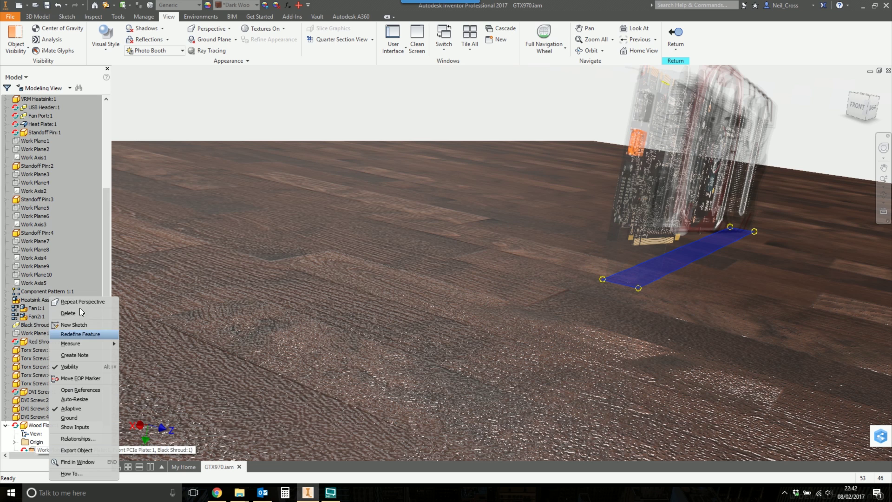
pyautogui.click(73, 363)
pyautogui.click(681, 41)
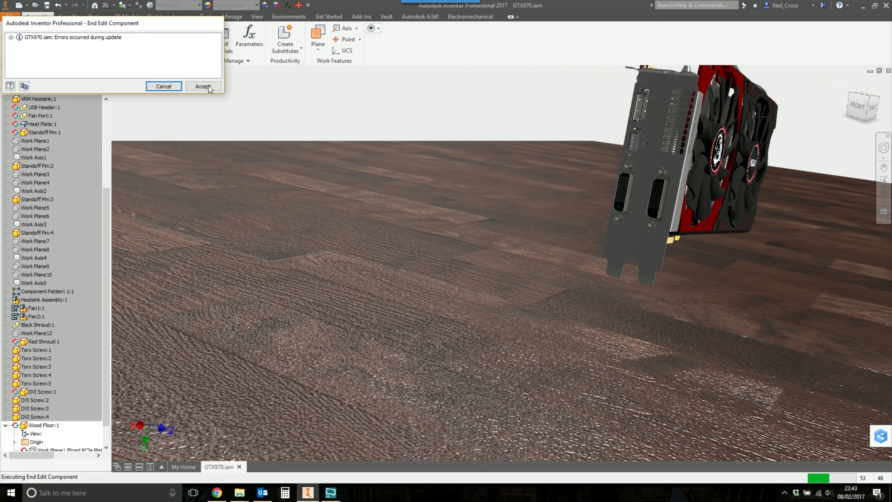
pyautogui.click(197, 85)
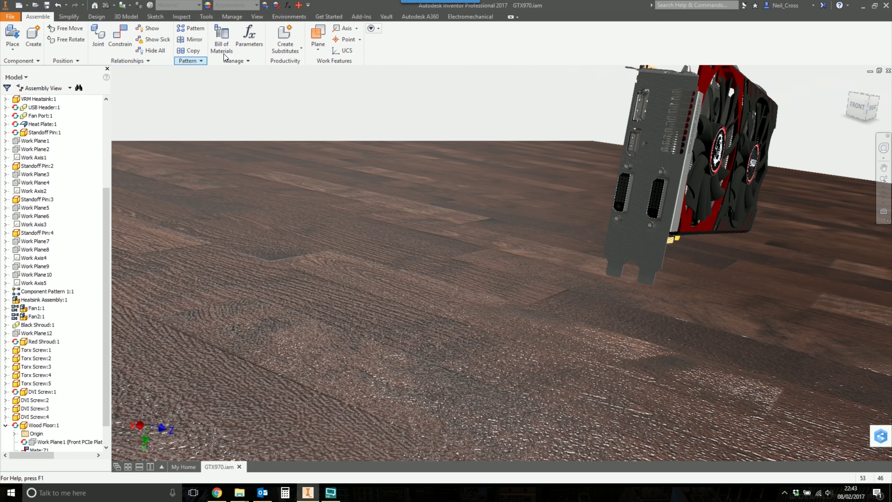
# Turn on shadows and reflections for the assembly view of the graphics card on the floor
pyautogui.click(257, 16)
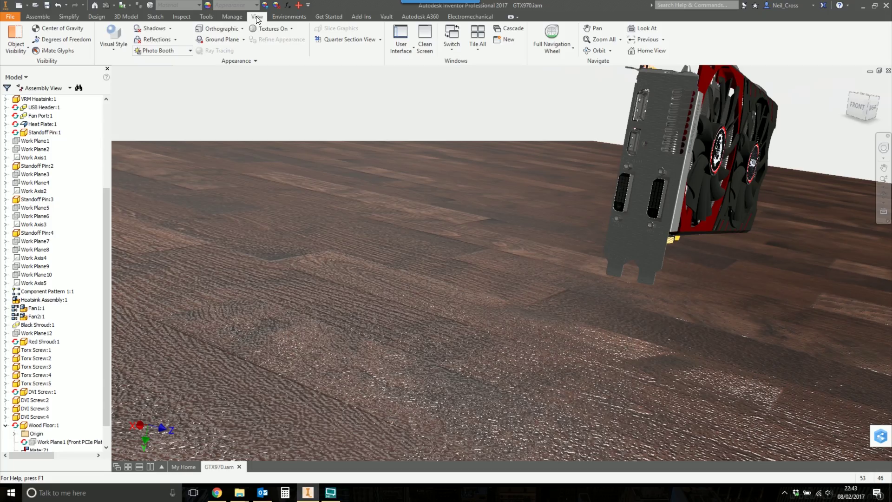
pyautogui.click(148, 28)
pyautogui.click(156, 39)
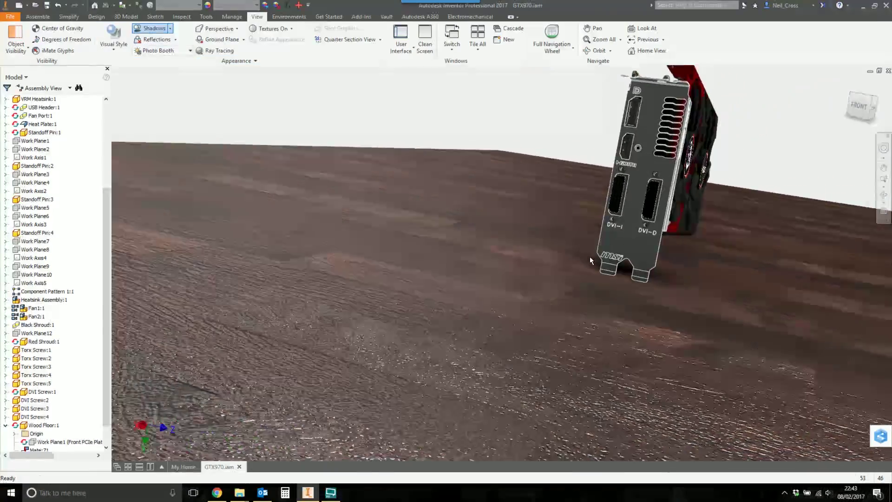
pyautogui.keyDown('shift'); pyautogui.moveTo(590, 260); pyautogui.dragTo(492, 346, button='middle'); pyautogui.keyUp('shift')
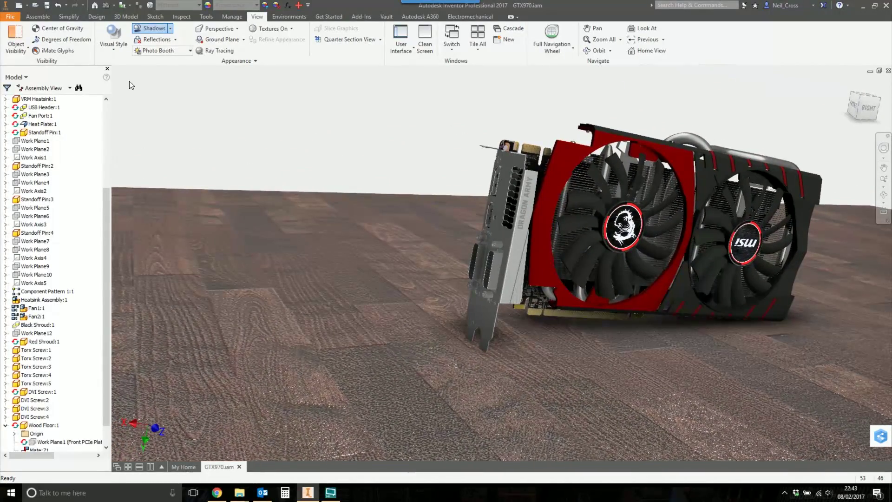
pyautogui.click(151, 42)
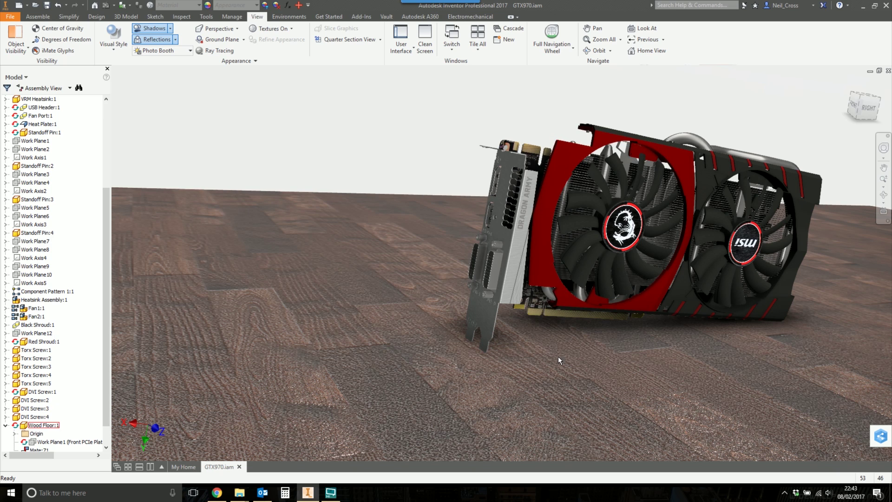
# Turn off reflections for the assembly view and review the available visual styles
pyautogui.click(153, 40)
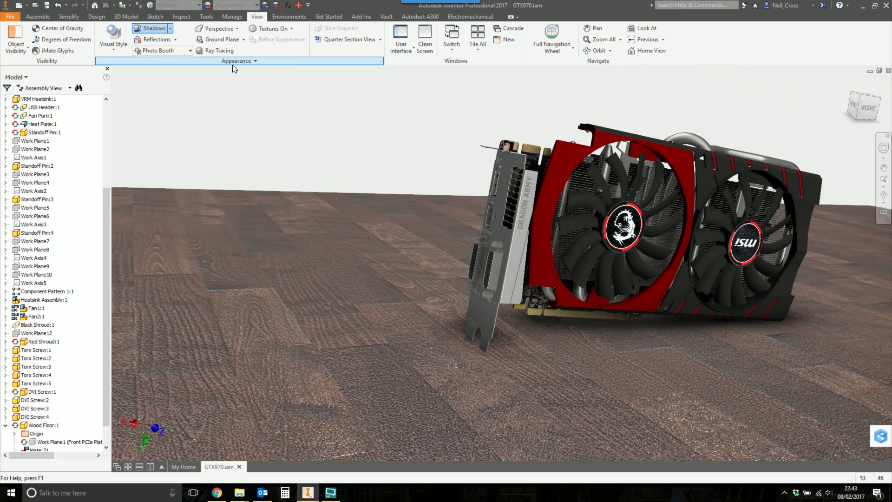
pyautogui.click(110, 37)
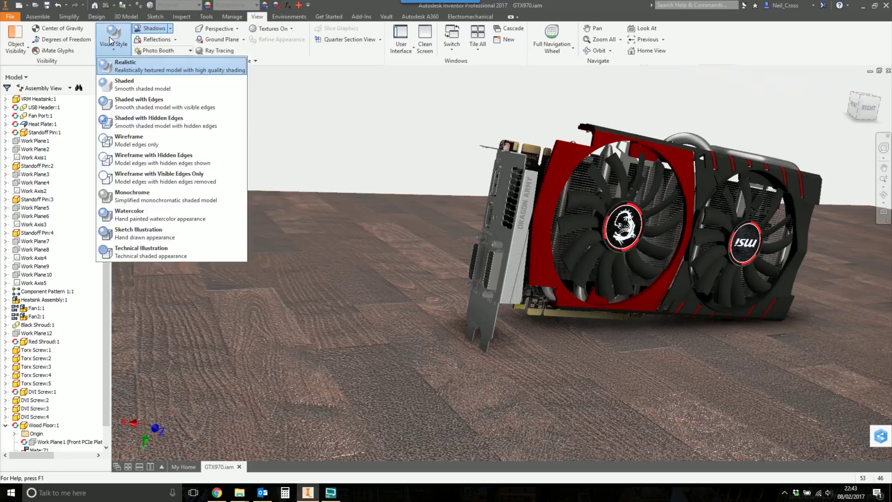
pyautogui.click(308, 243)
pyautogui.scroll(-2, 343, 157)
pyautogui.keyDown('shift'); pyautogui.moveTo(342, 157); pyautogui.dragTo(681, 201, button='middle'); pyautogui.keyUp('shift')
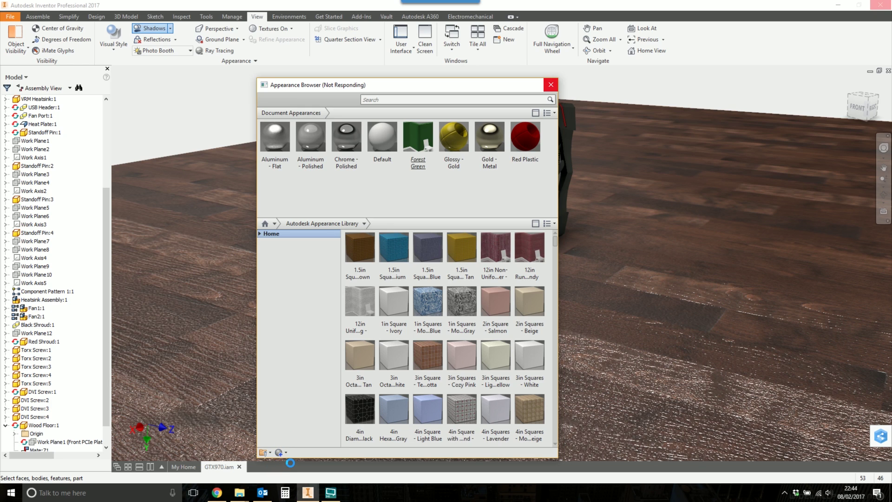
# Switch to File Explorer, look through the texture images in the Mats folder, and return to Inventor's appearance browser
pyautogui.moveTo(243, 496)
pyautogui.click(218, 453)
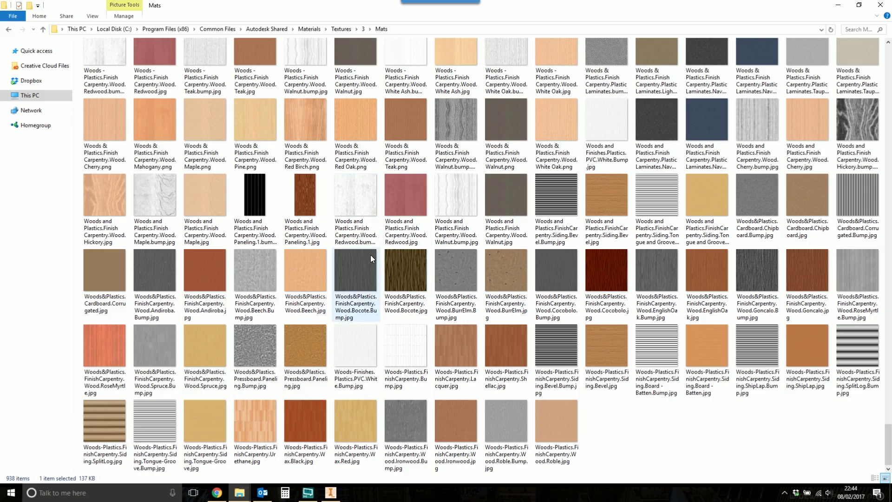
pyautogui.scroll(15, 370, 255)
pyautogui.scroll(10, 371, 256)
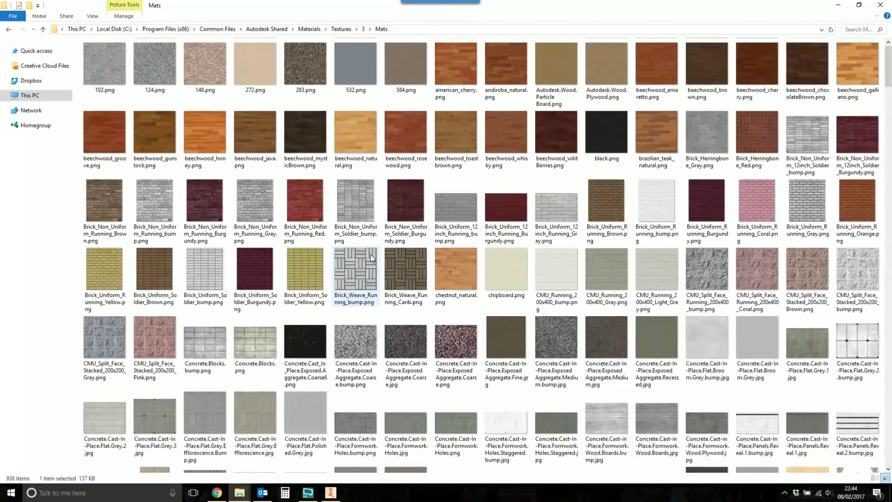
pyautogui.click(841, 5)
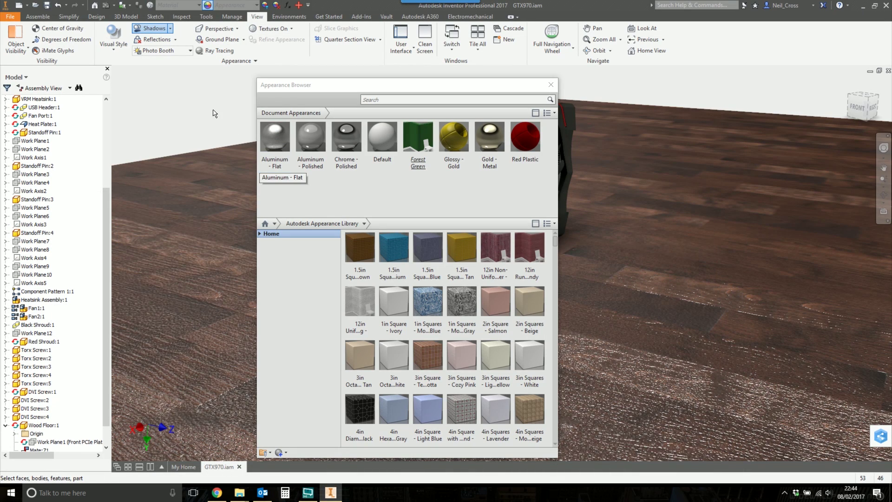
pyautogui.moveTo(311, 139); pyautogui.dragTo(316, 227)
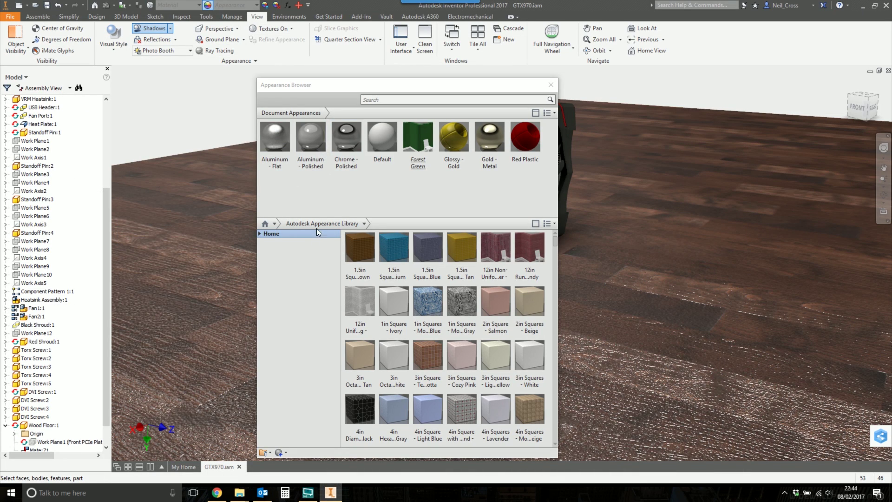
# Create a new generic appearance, view the Mats images available for its image property, and close the editor without choosing one
pyautogui.click(282, 453)
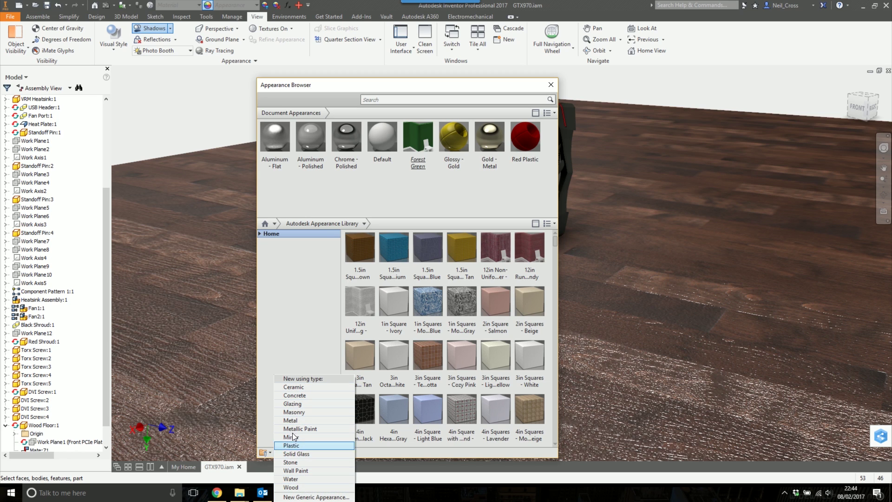
pyautogui.click(294, 497)
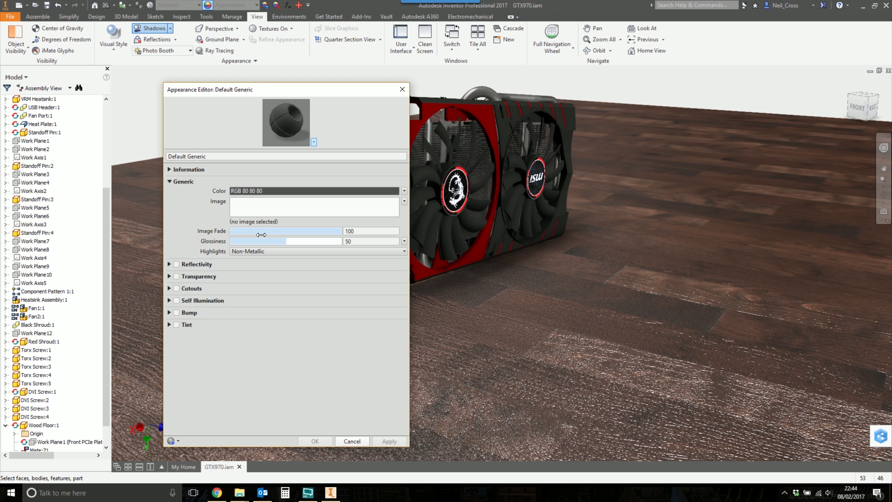
pyautogui.click(288, 207)
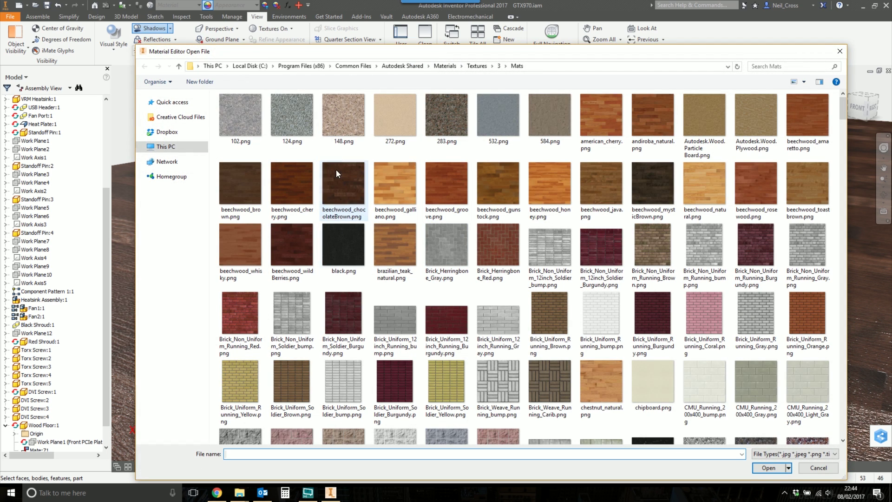
pyautogui.click(840, 51)
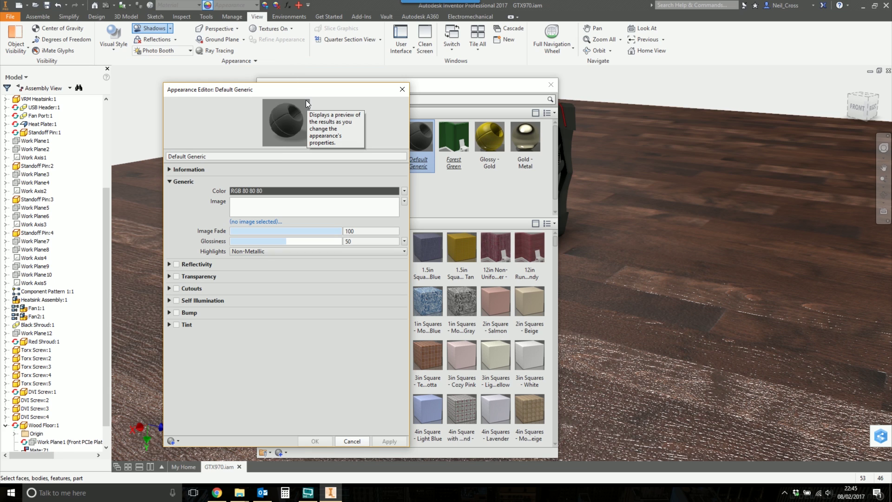
pyautogui.click(401, 85)
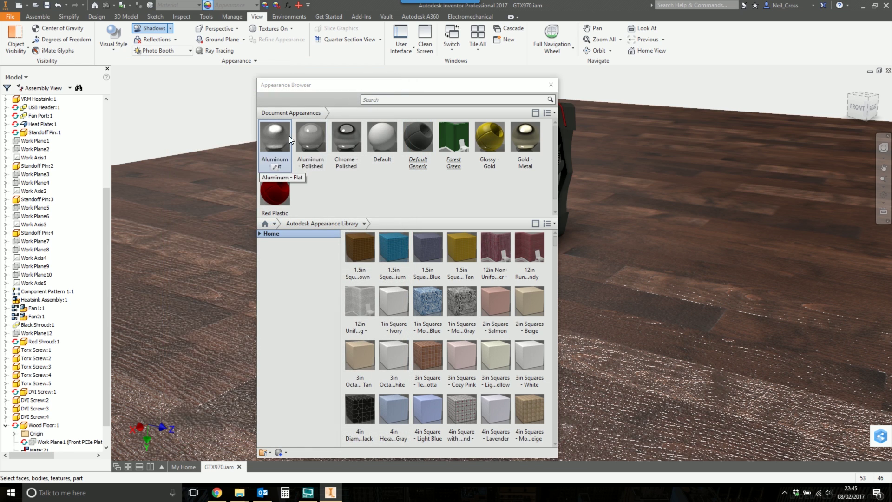
# Check the wood and brick textures in the Mats folder again in File Explorer and return to Inventor
pyautogui.moveTo(390, 85); pyautogui.dragTo(386, 85)
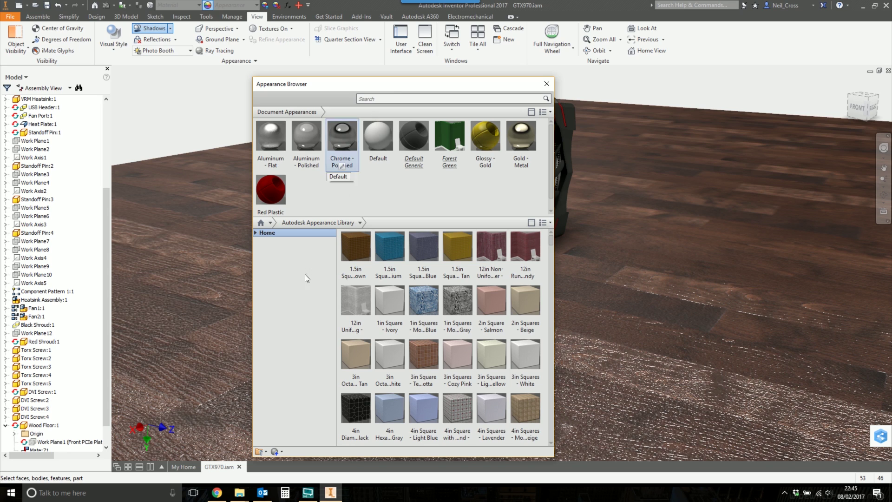
pyautogui.moveTo(239, 493)
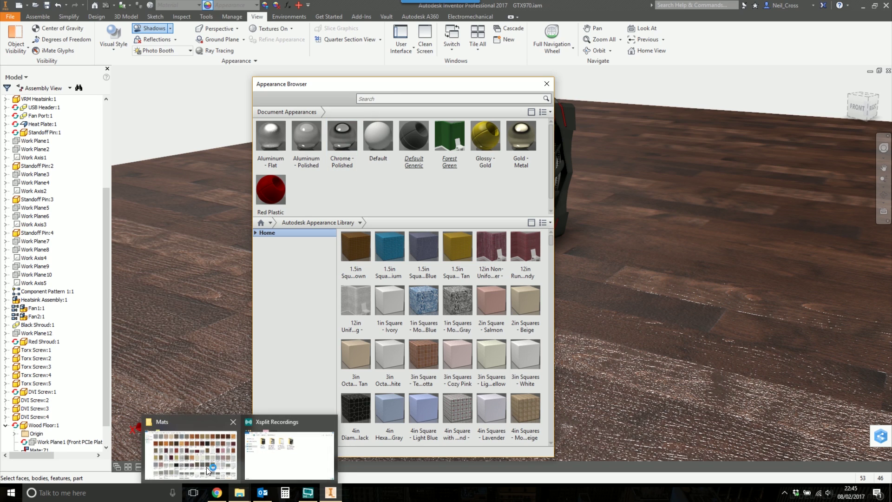
pyautogui.click(162, 444)
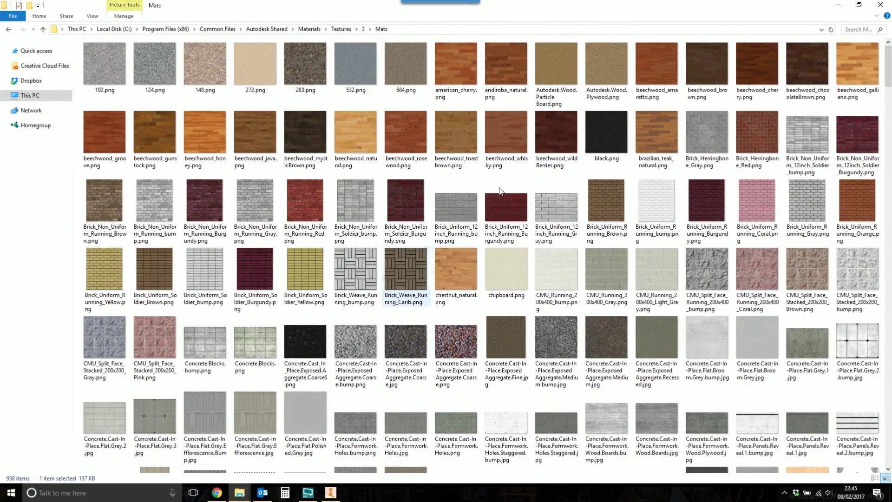
pyautogui.click(838, 5)
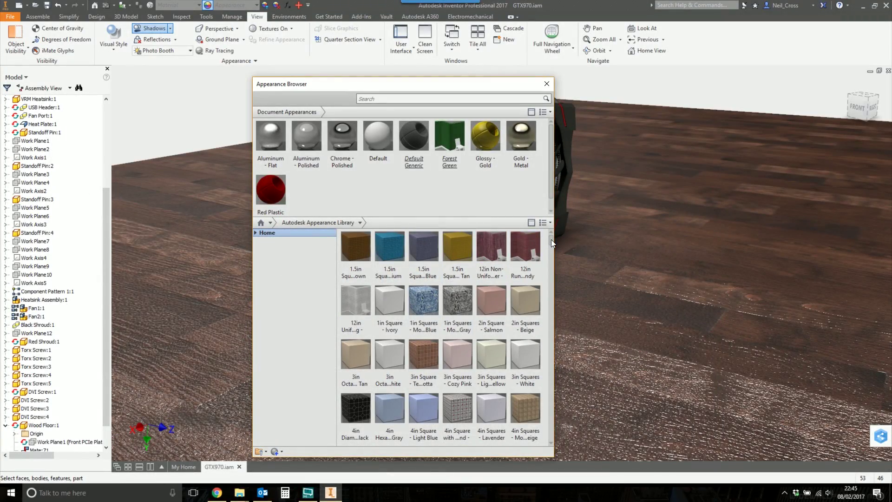
# Look through the Autodesk Appearance Library and the types offered for new appearances, and close the appearance browser
pyautogui.moveTo(551, 239); pyautogui.dragTo(550, 283)
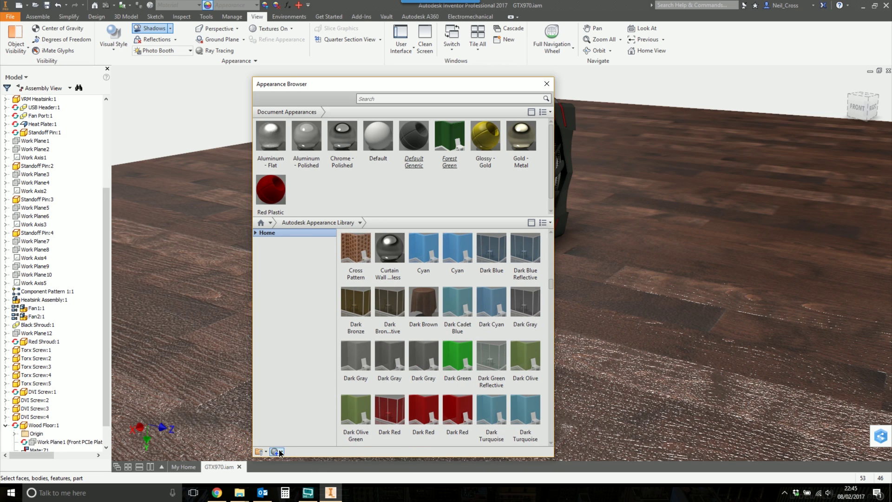
pyautogui.click(259, 452)
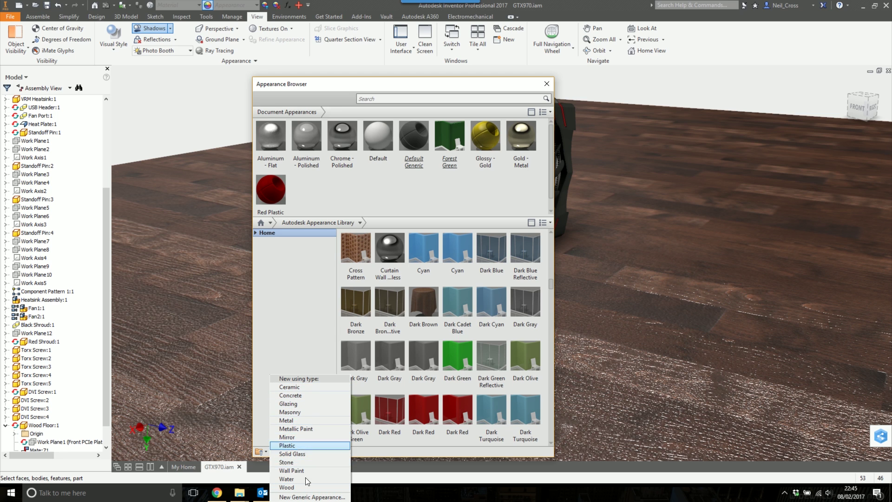
pyautogui.click(547, 84)
pyautogui.click(546, 84)
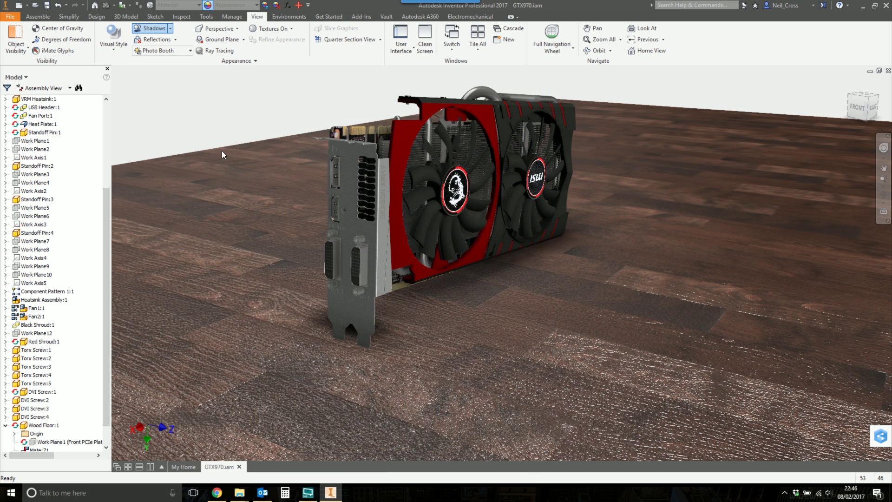